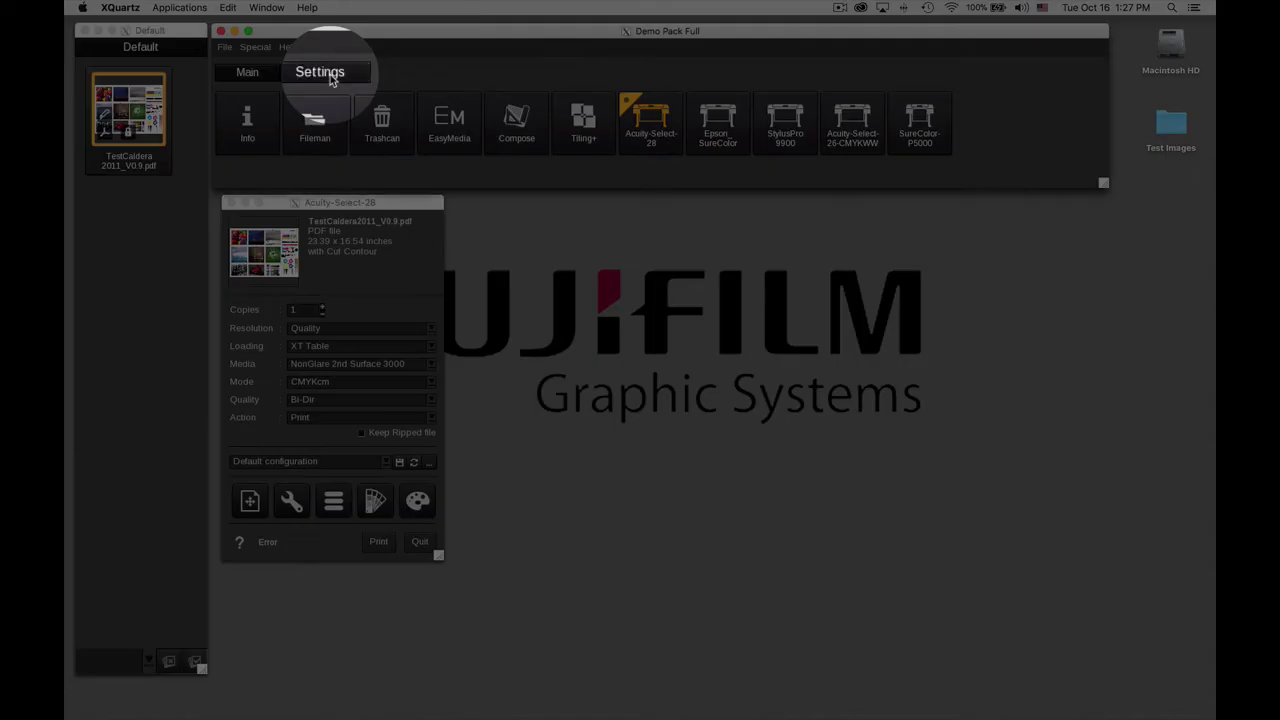
# Step: Open ServerAdmin from the Settings tab, reposition and resize the Servers window, and select SureColor-P5000
pyautogui.click(318, 73)
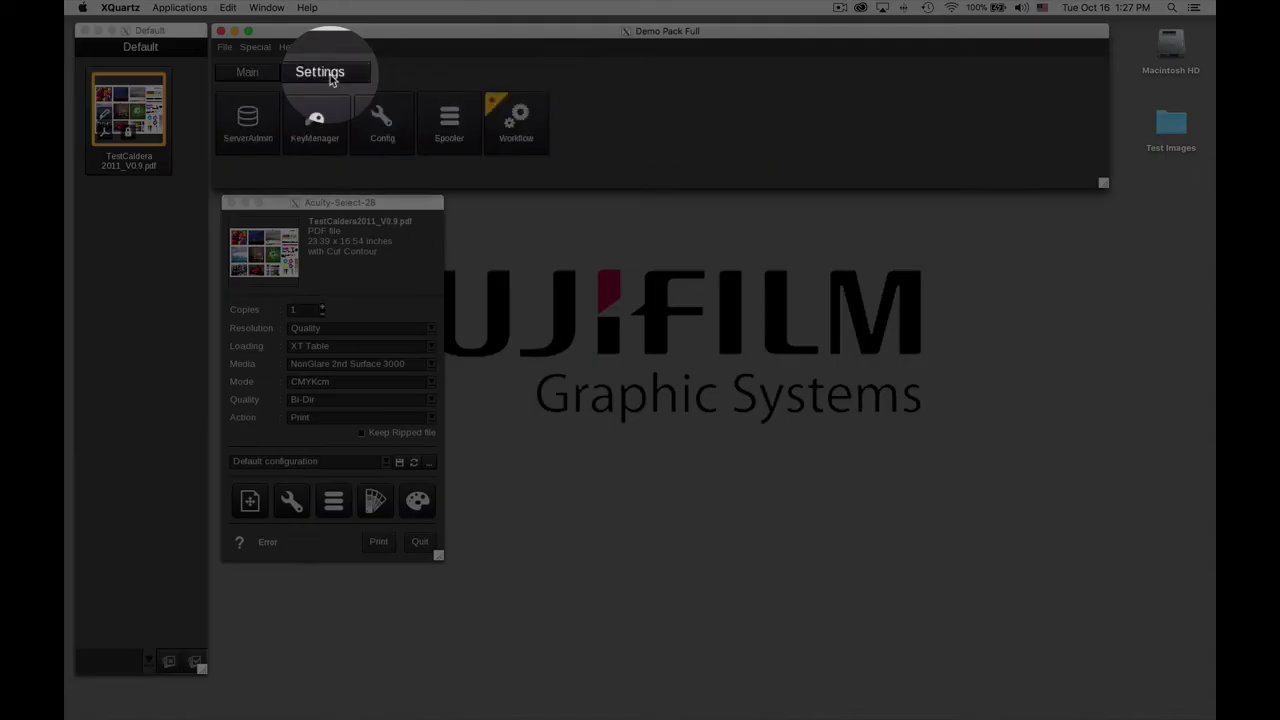
pyautogui.click(243, 130)
pyautogui.moveTo(469, 197); pyautogui.dragTo(587, 197)
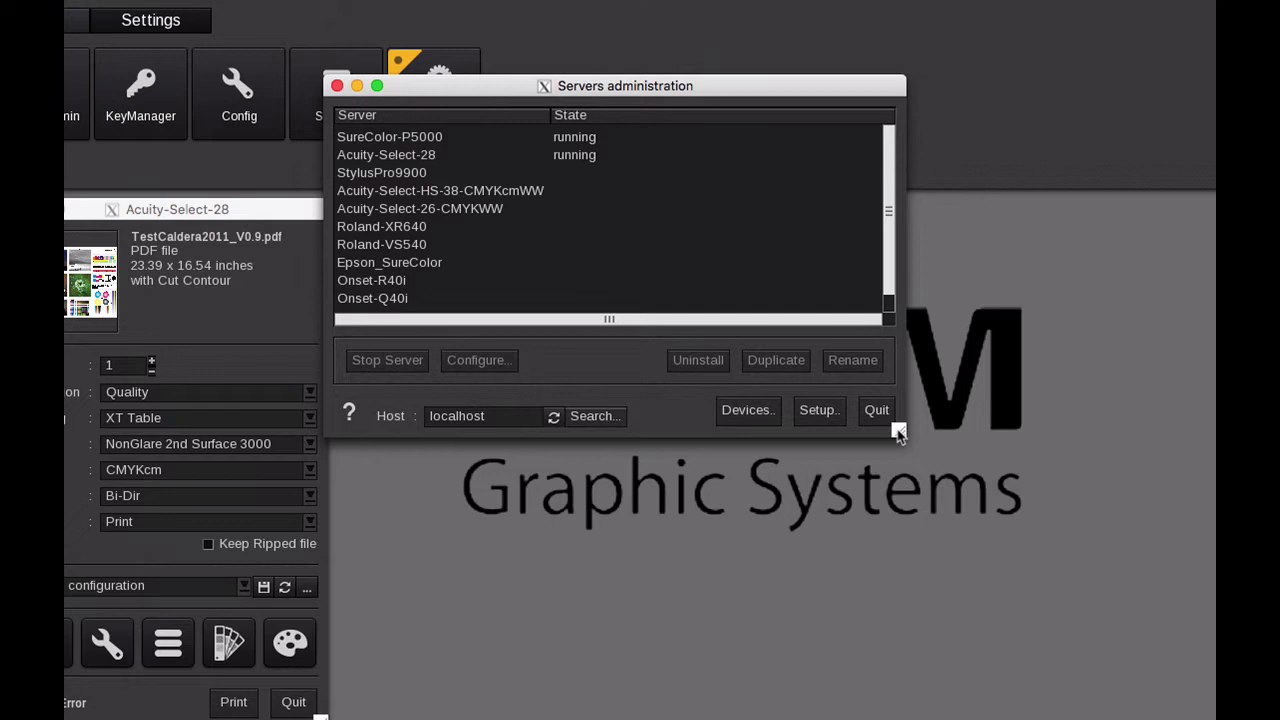
pyautogui.moveTo(898, 432); pyautogui.dragTo(845, 437)
pyautogui.click(417, 140)
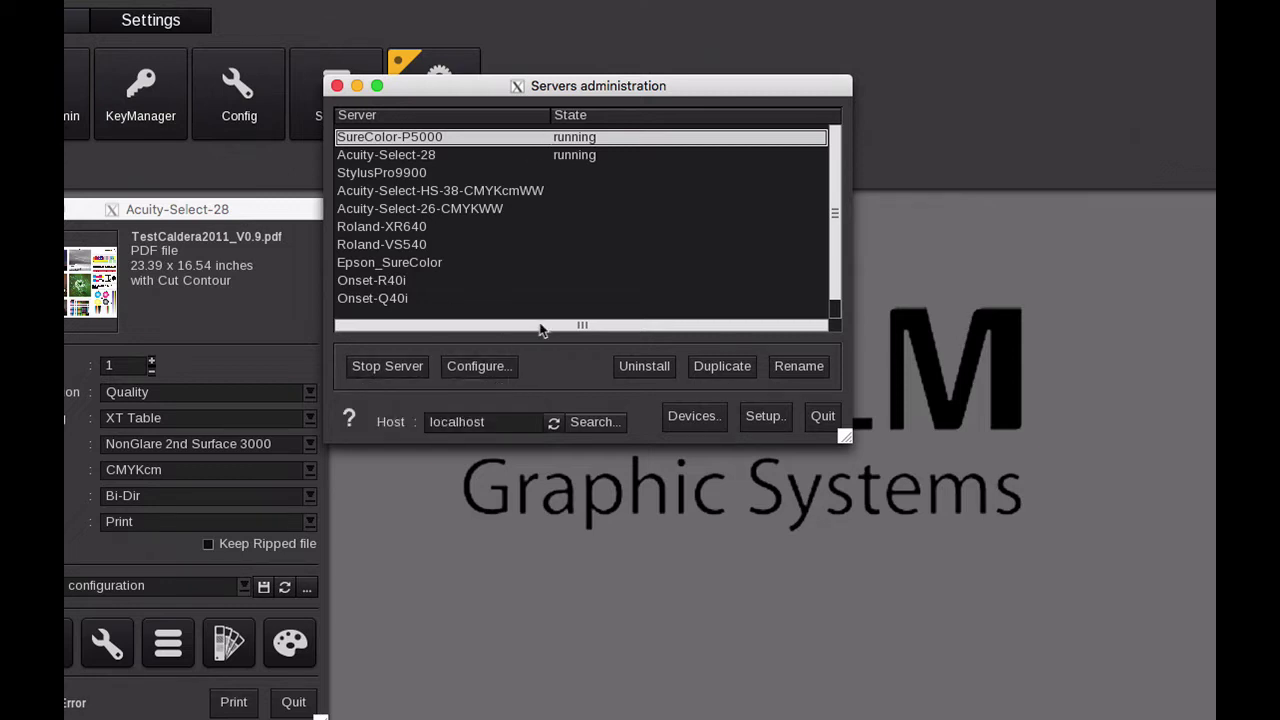
pyautogui.click(487, 370)
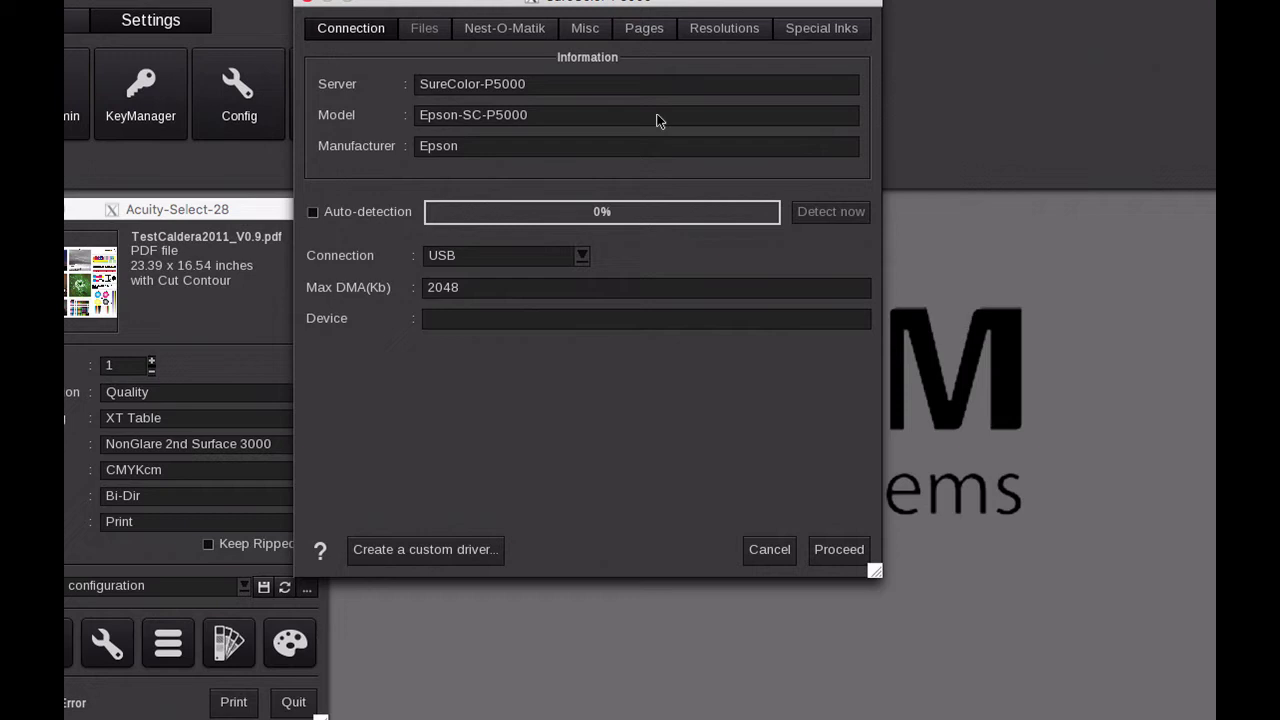
pyautogui.moveTo(588, 6); pyautogui.dragTo(683, 130)
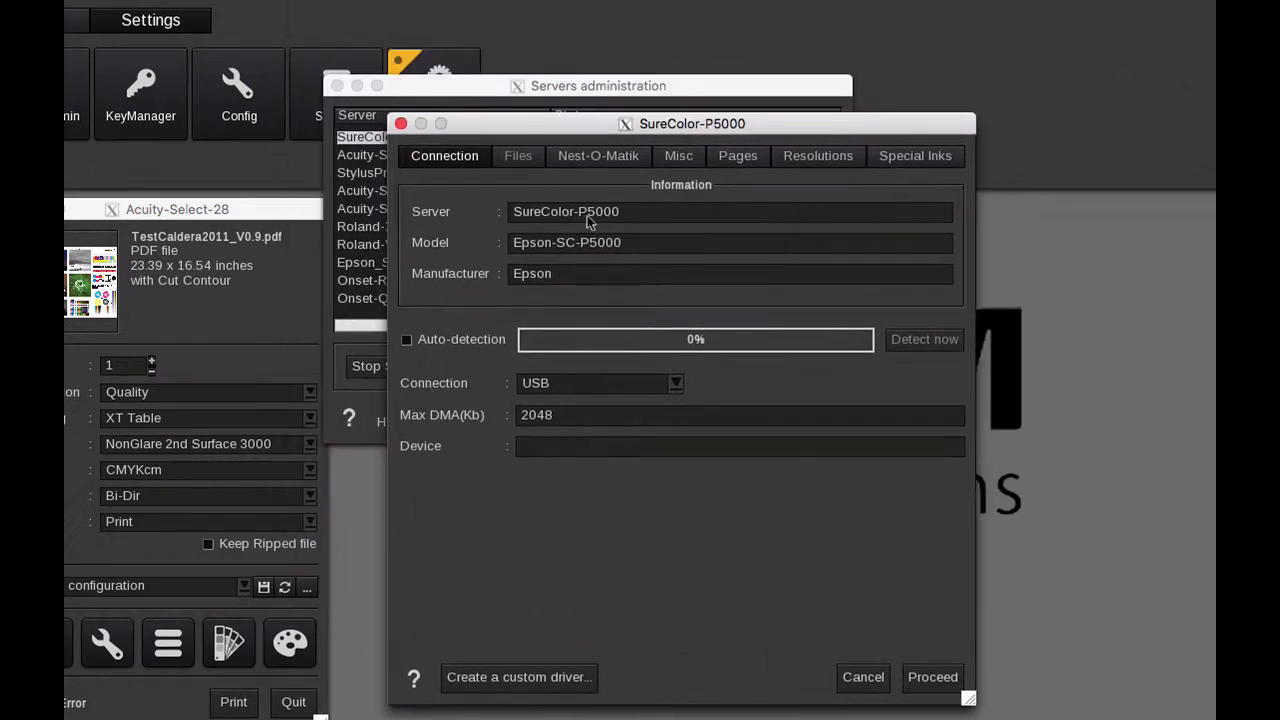
pyautogui.click(674, 388)
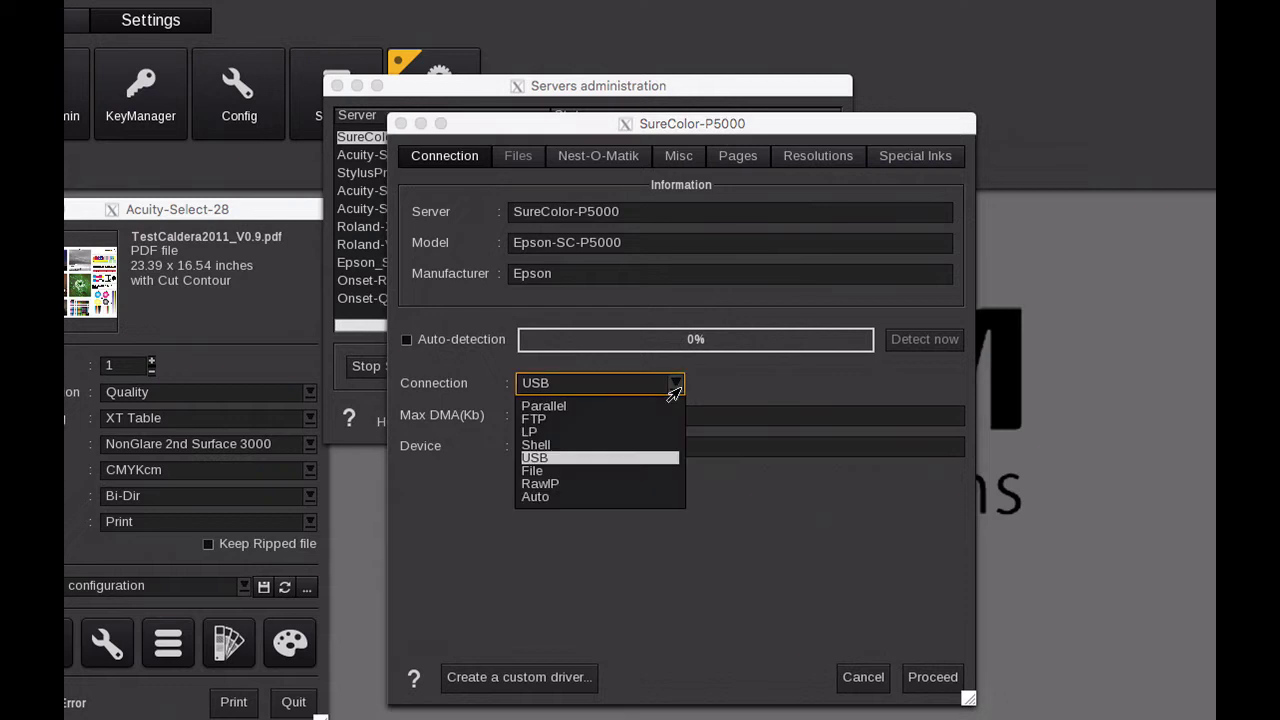
pyautogui.click(543, 432)
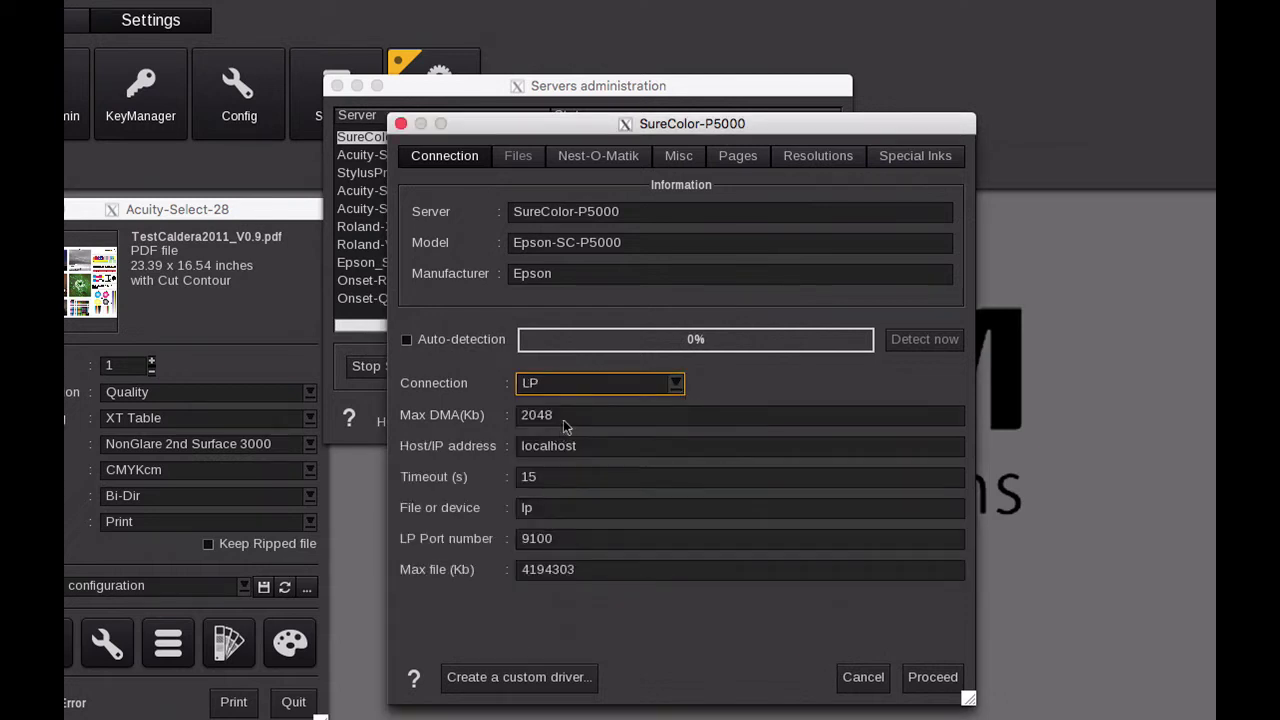
pyautogui.doubleClick(610, 450)
pyautogui.write('192')
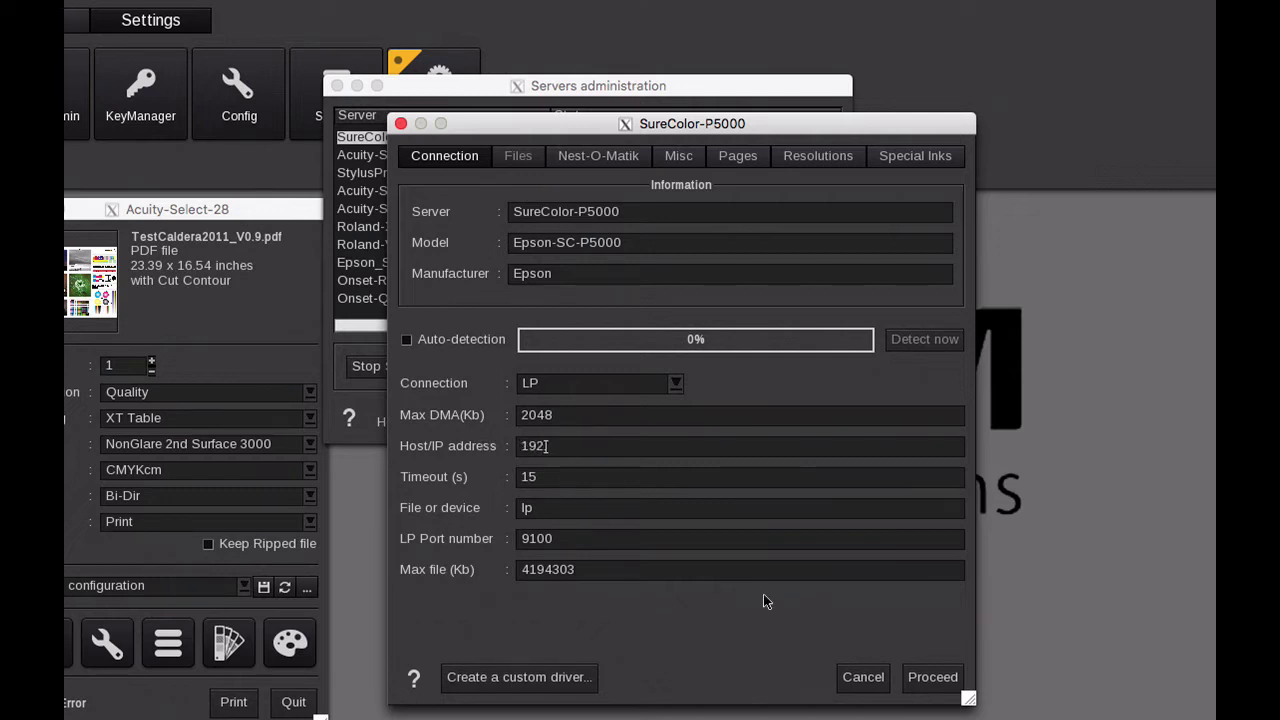
pyautogui.click(672, 386)
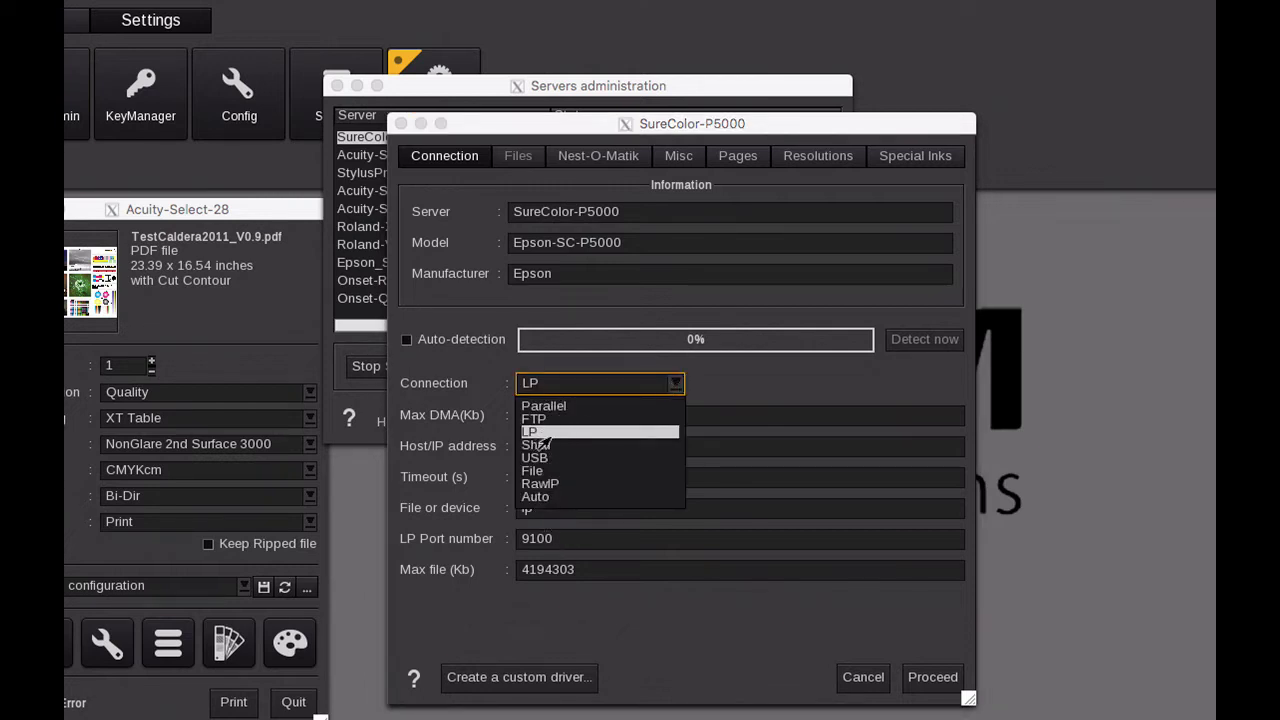
pyautogui.click(862, 370)
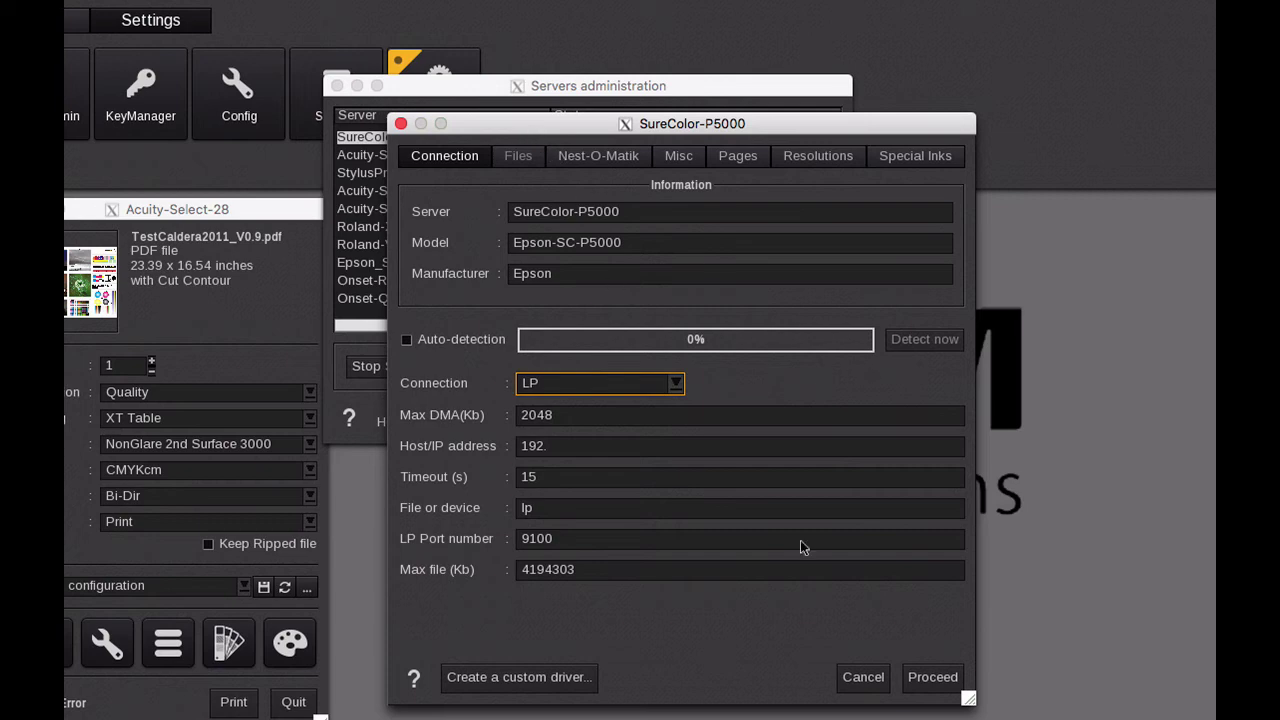
pyautogui.click(855, 678)
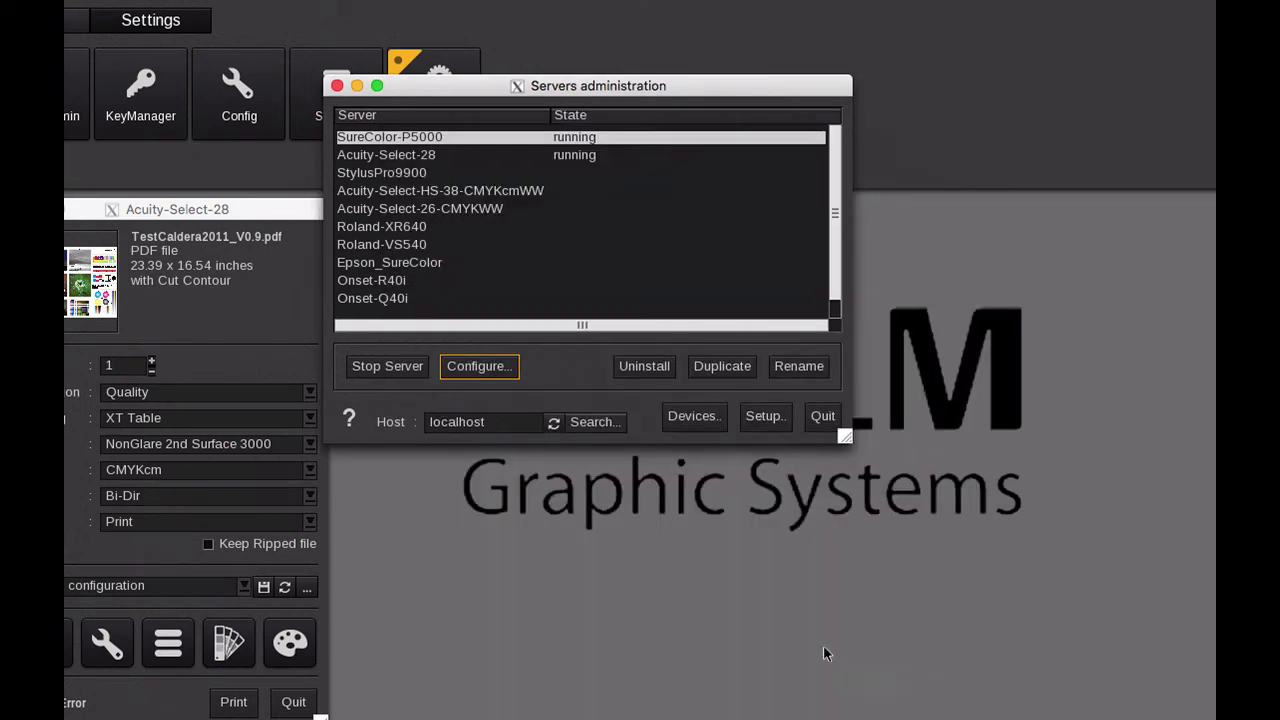
# Step: Open the Acuity-Select-28 configuration and review its Host/IP, Misc options and Pages list
pyautogui.click(431, 158)
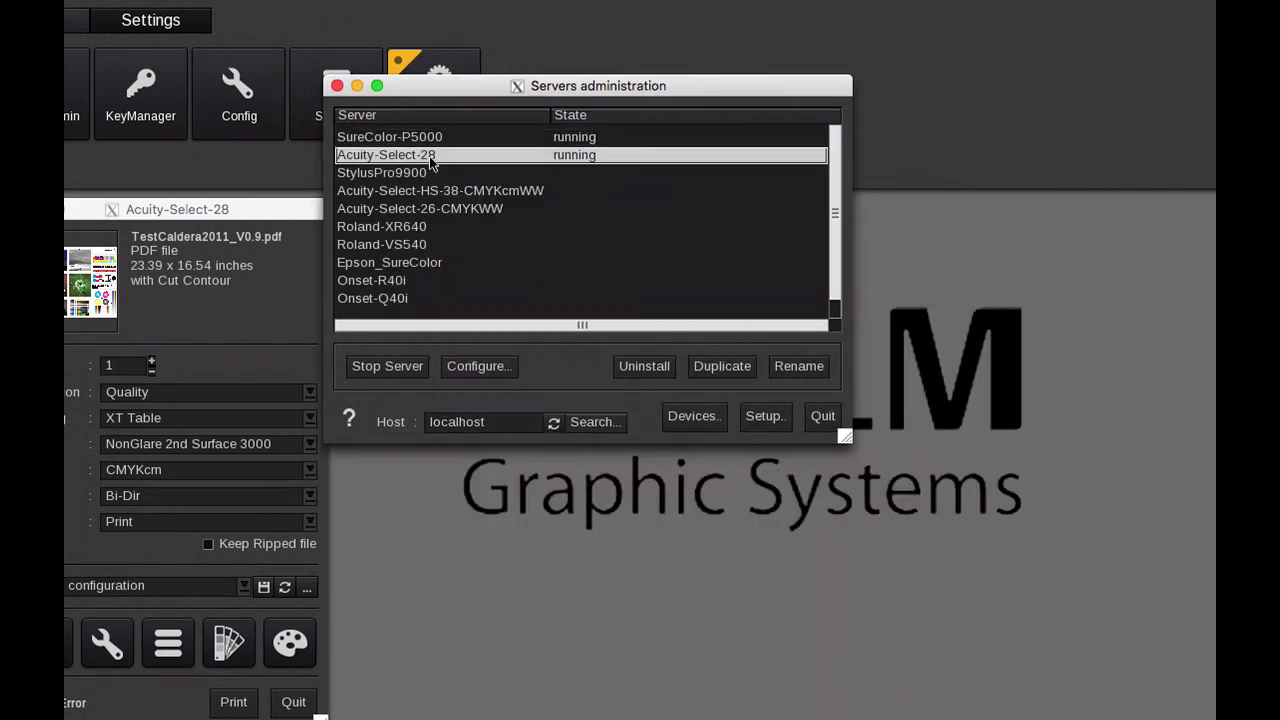
pyautogui.click(474, 367)
pyautogui.moveTo(596, 470); pyautogui.dragTo(488, 470)
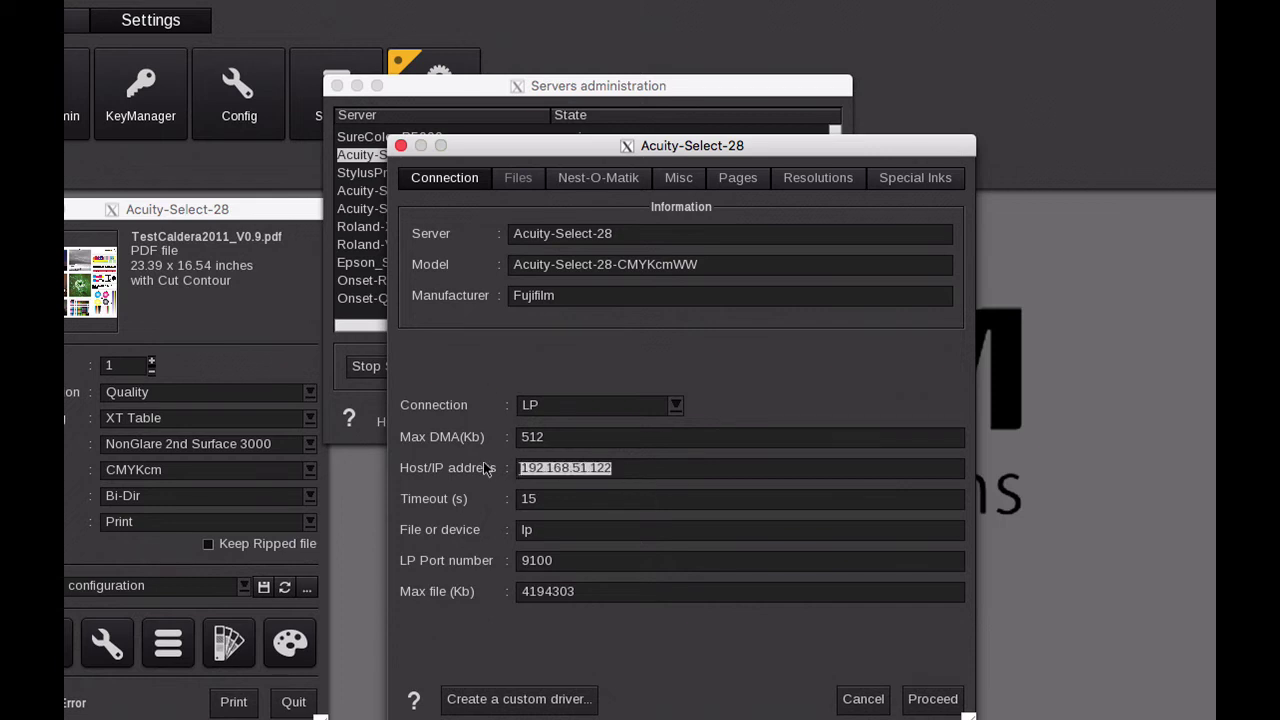
pyautogui.click(678, 177)
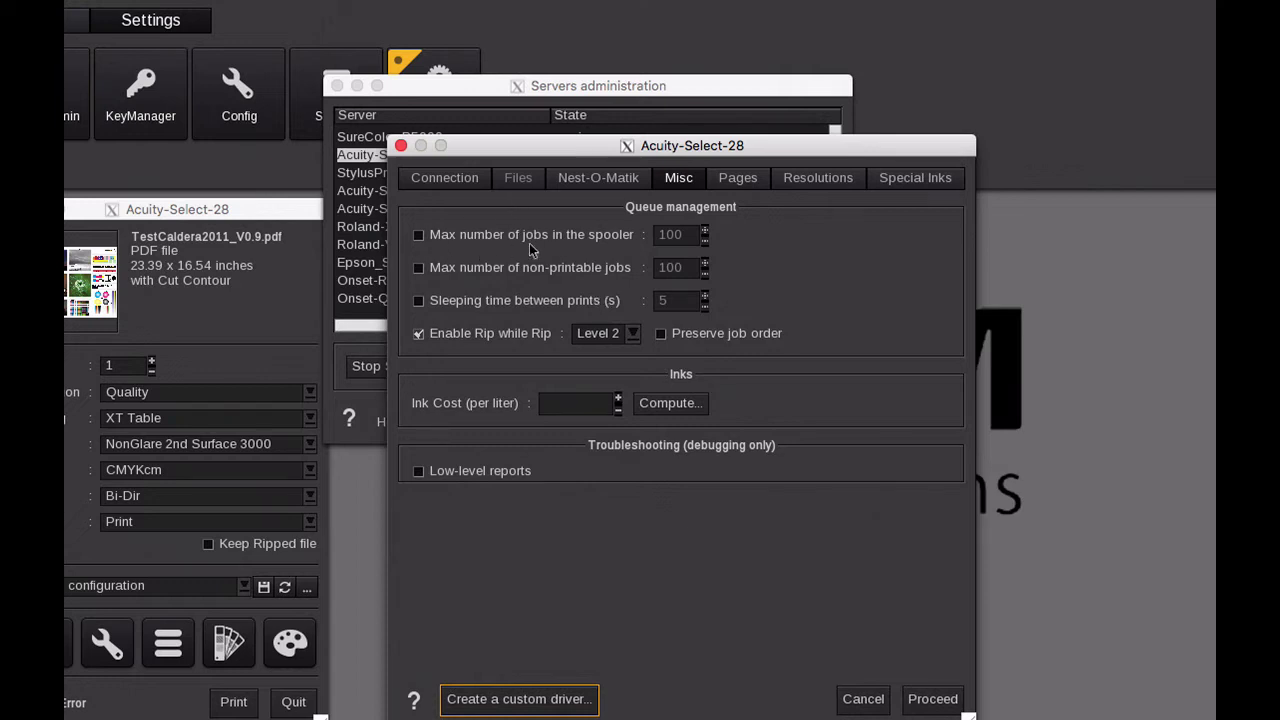
pyautogui.click(739, 181)
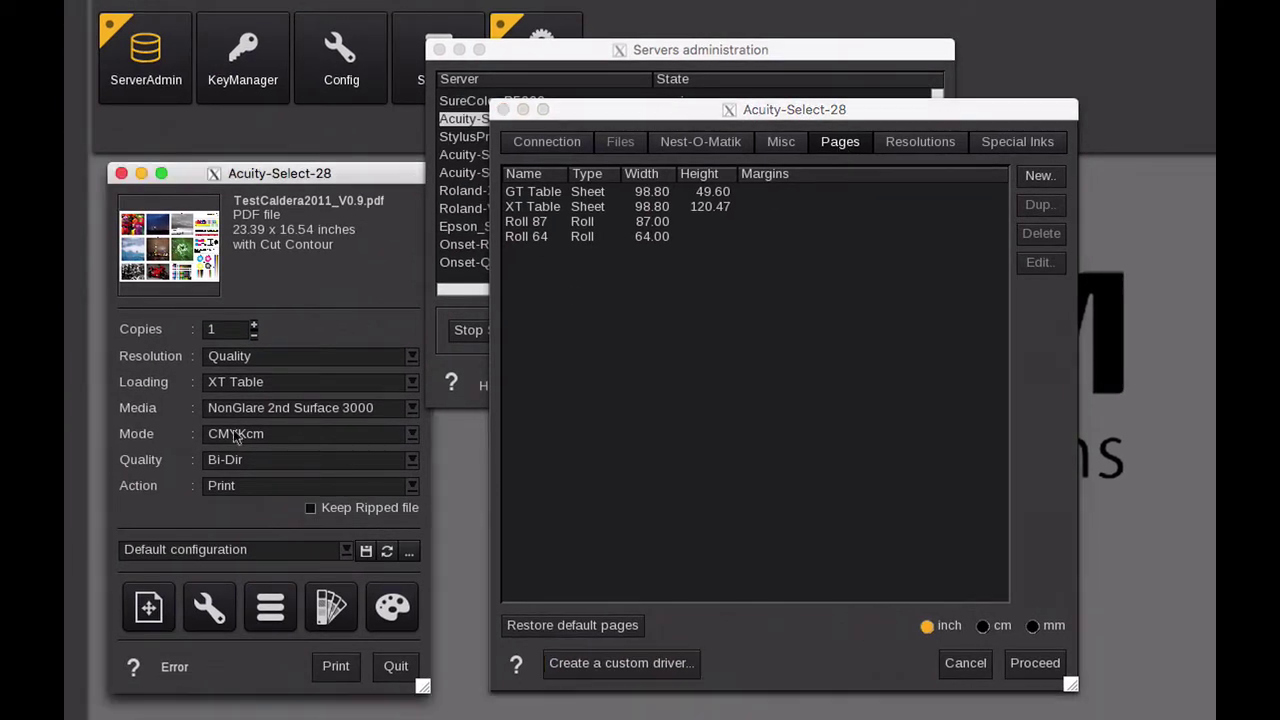
# Step: Check the Loading list stays on XT Table and cancel a trial new page size
pyautogui.click(85, 450)
pyautogui.click(310, 384)
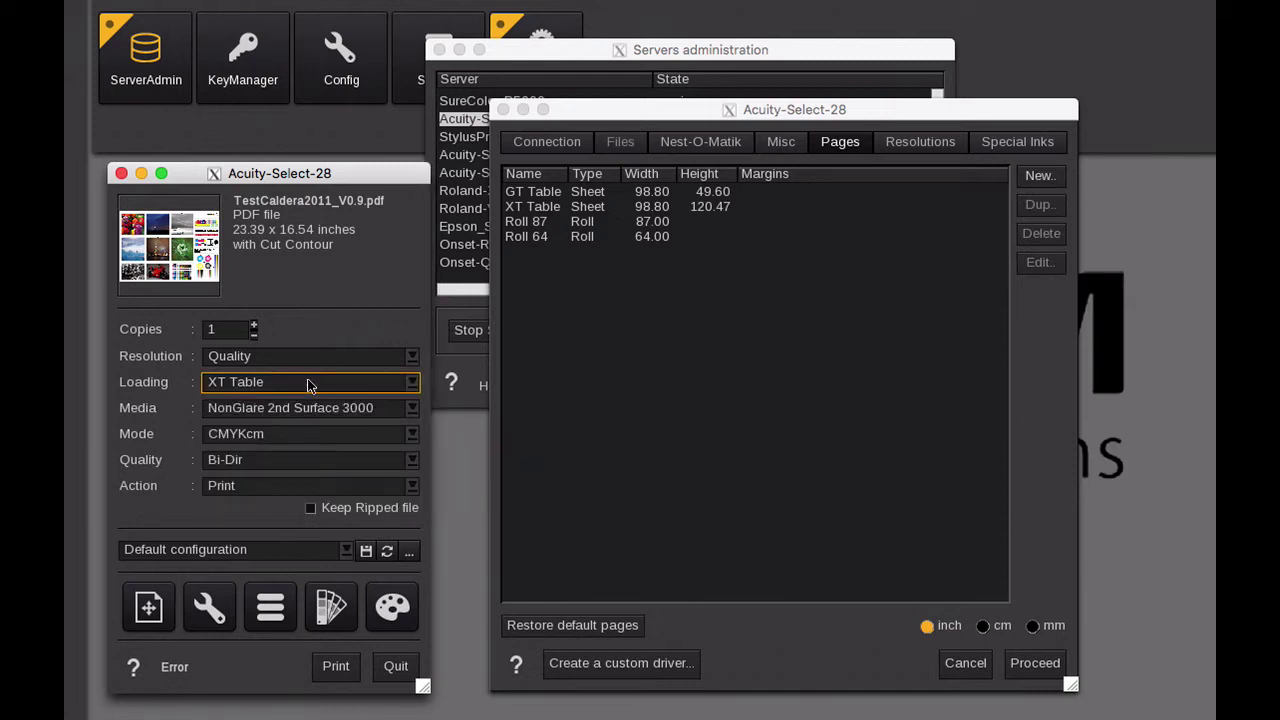
pyautogui.click(406, 387)
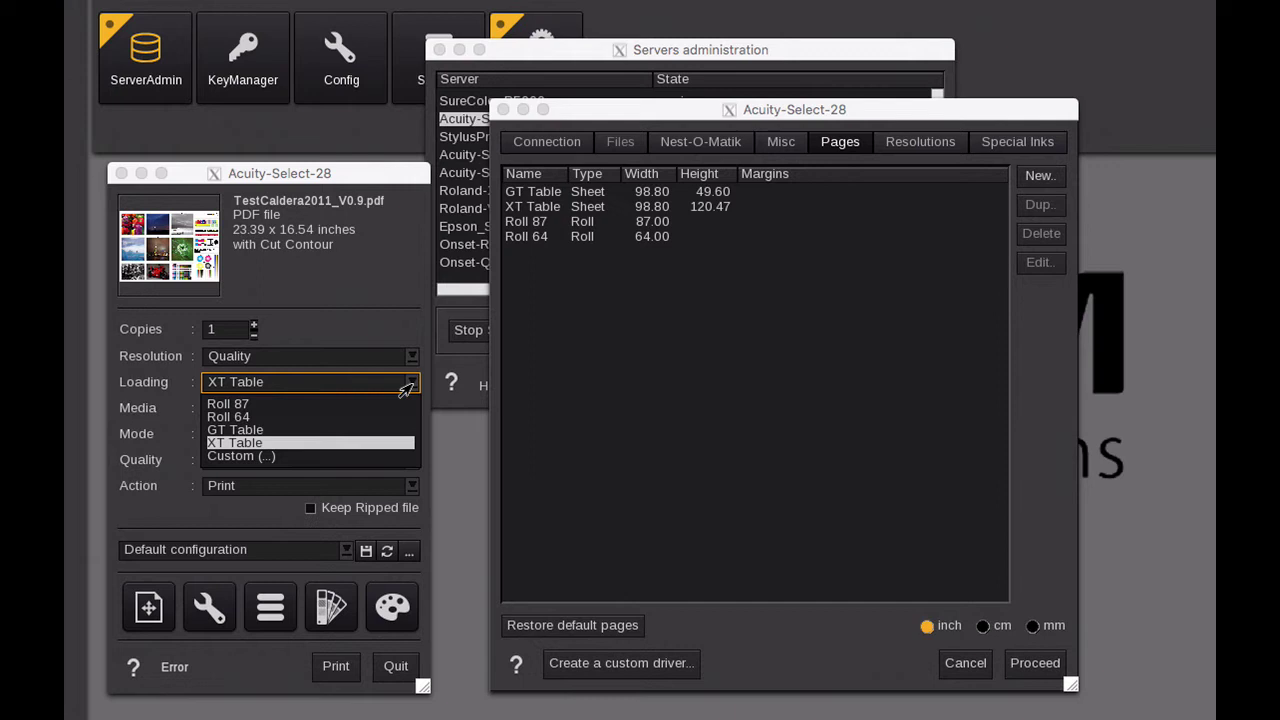
pyautogui.click(842, 145)
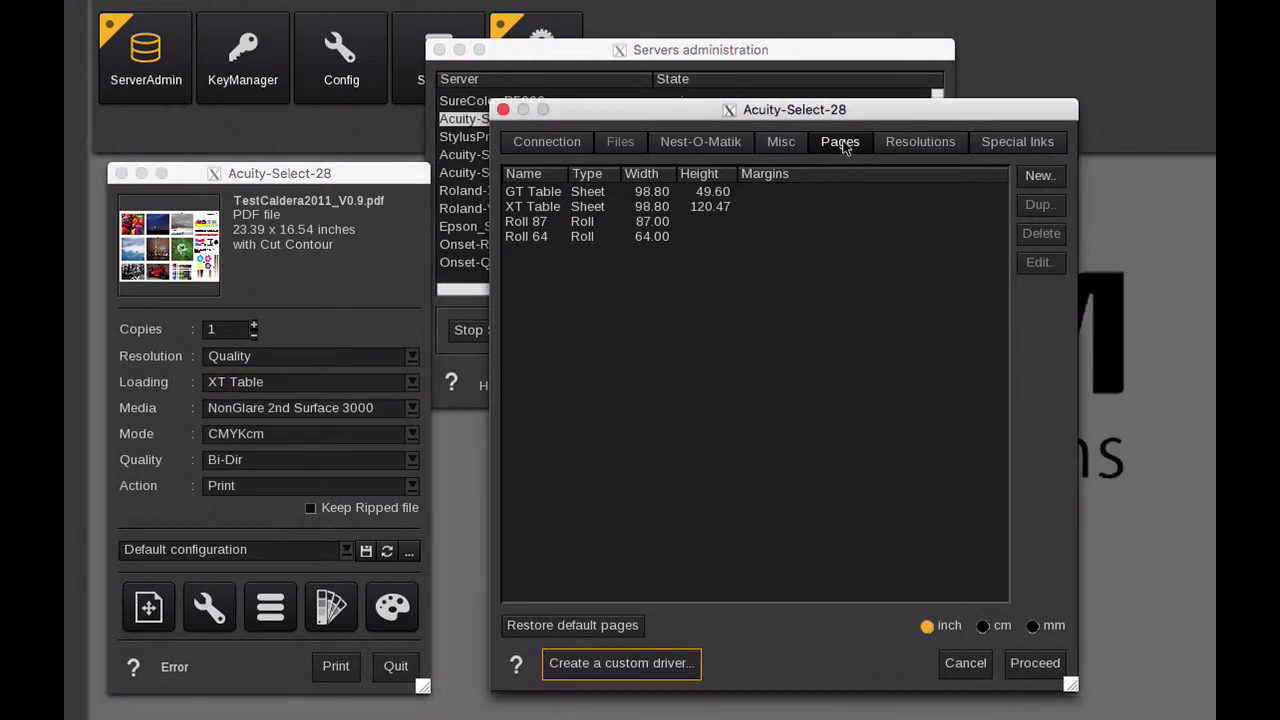
pyautogui.click(1039, 176)
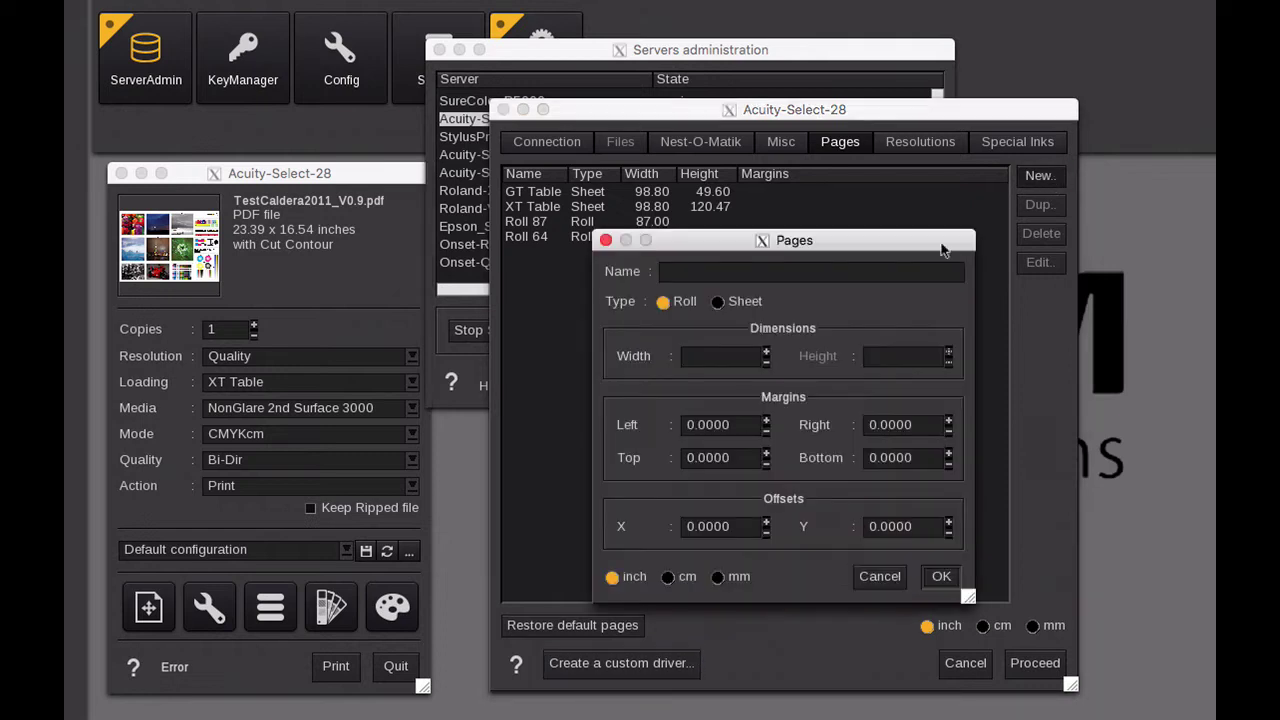
pyautogui.click(890, 580)
# Step: Recheck Loading unchanged, then view the Resolutions list from Express to High Definition
pyautogui.click(357, 385)
pyautogui.click(404, 386)
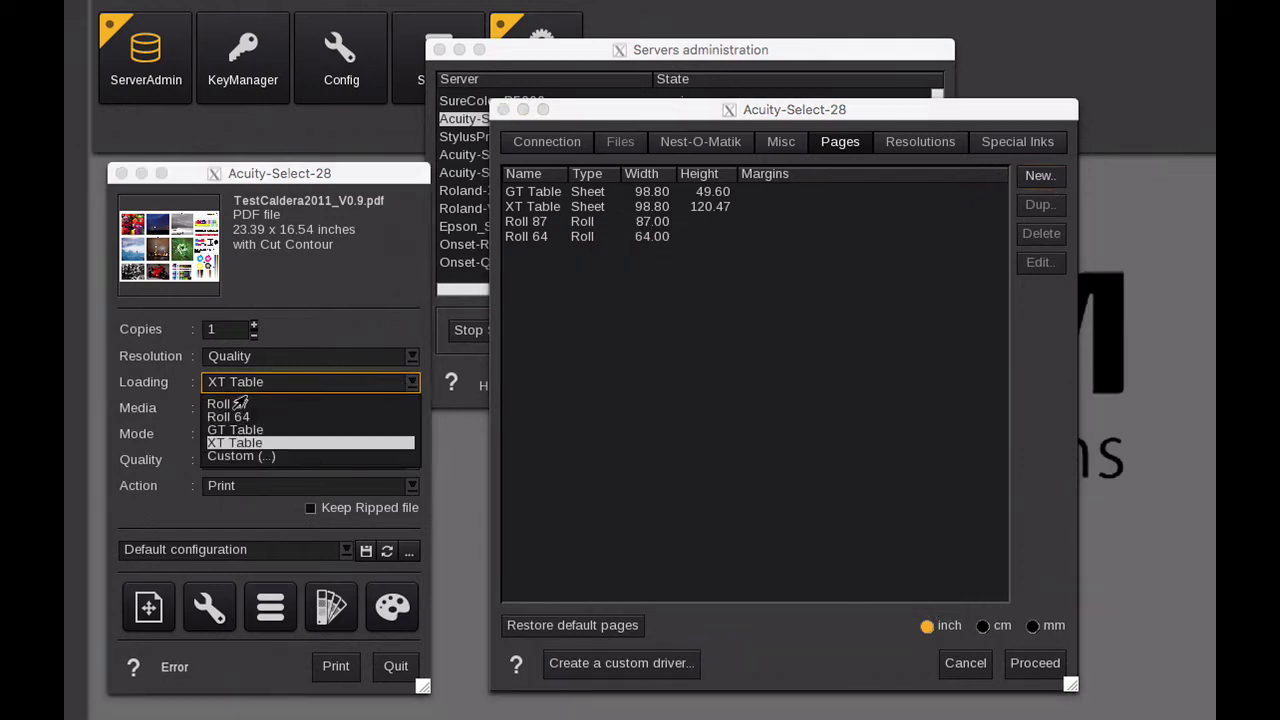
pyautogui.click(786, 317)
pyautogui.click(930, 143)
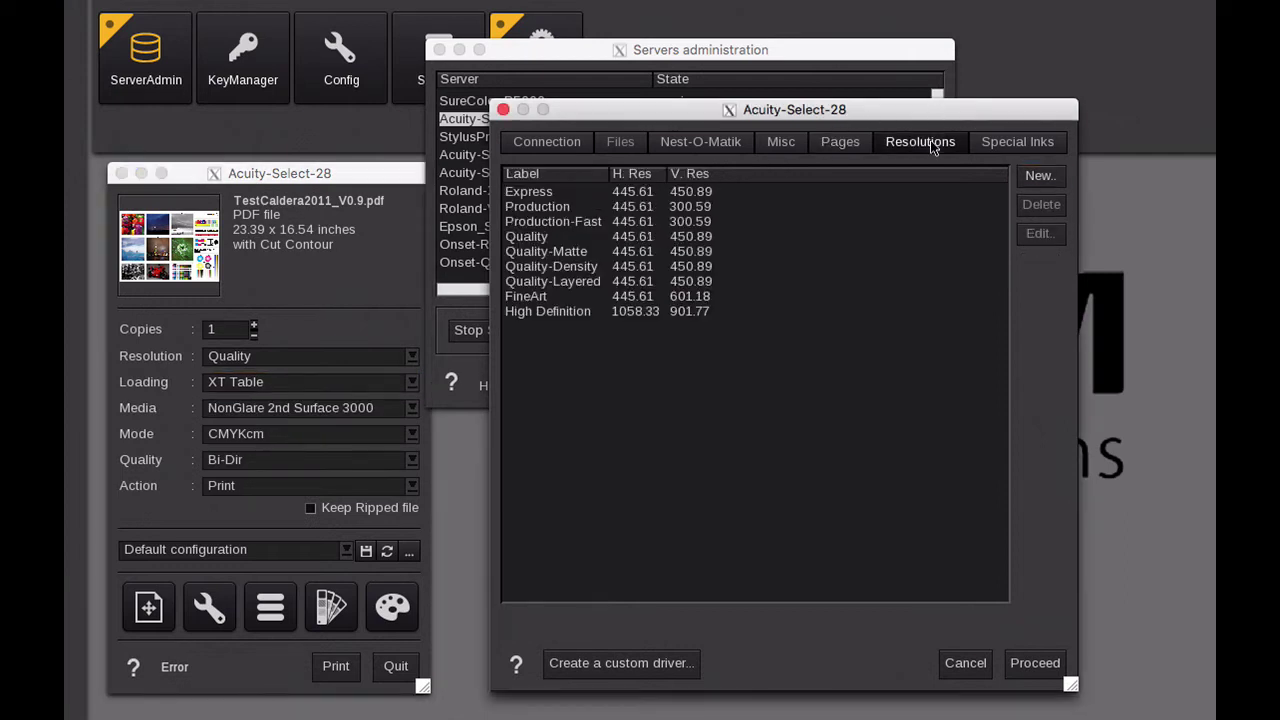
# Step: View the special inks, then close the printer configuration and Servers administration windows without changes
pyautogui.click(1018, 146)
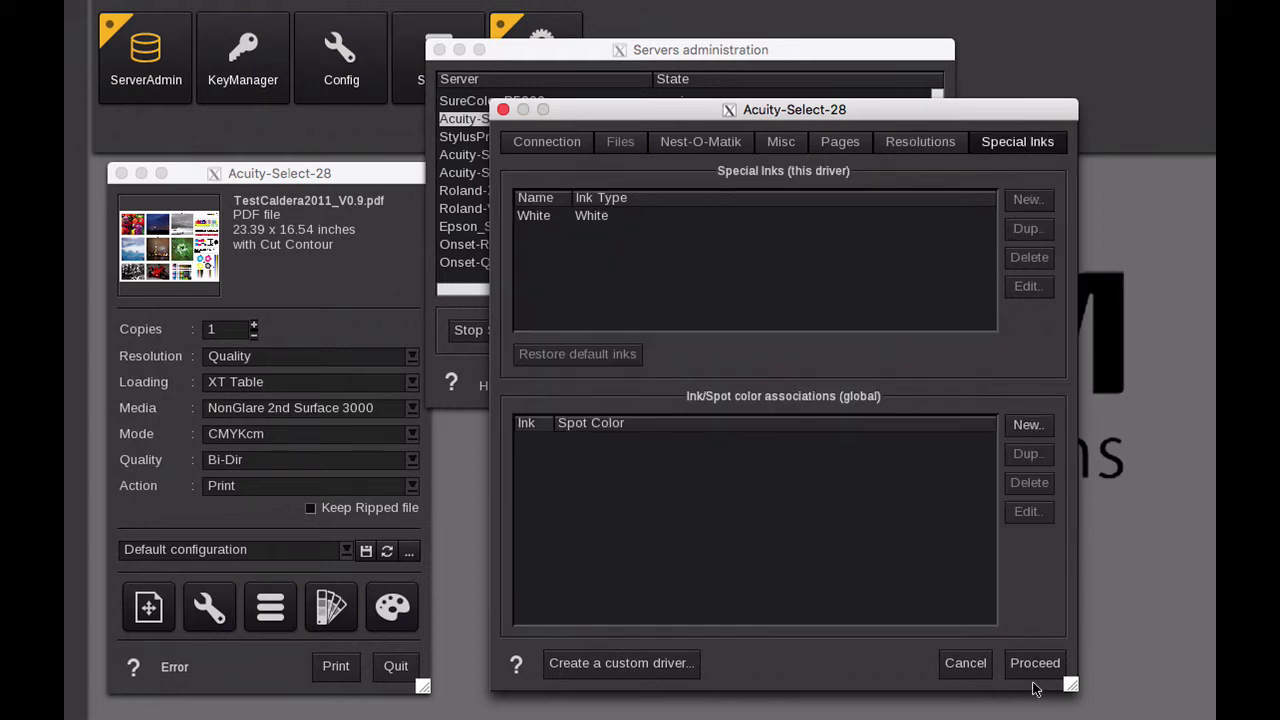
pyautogui.click(967, 672)
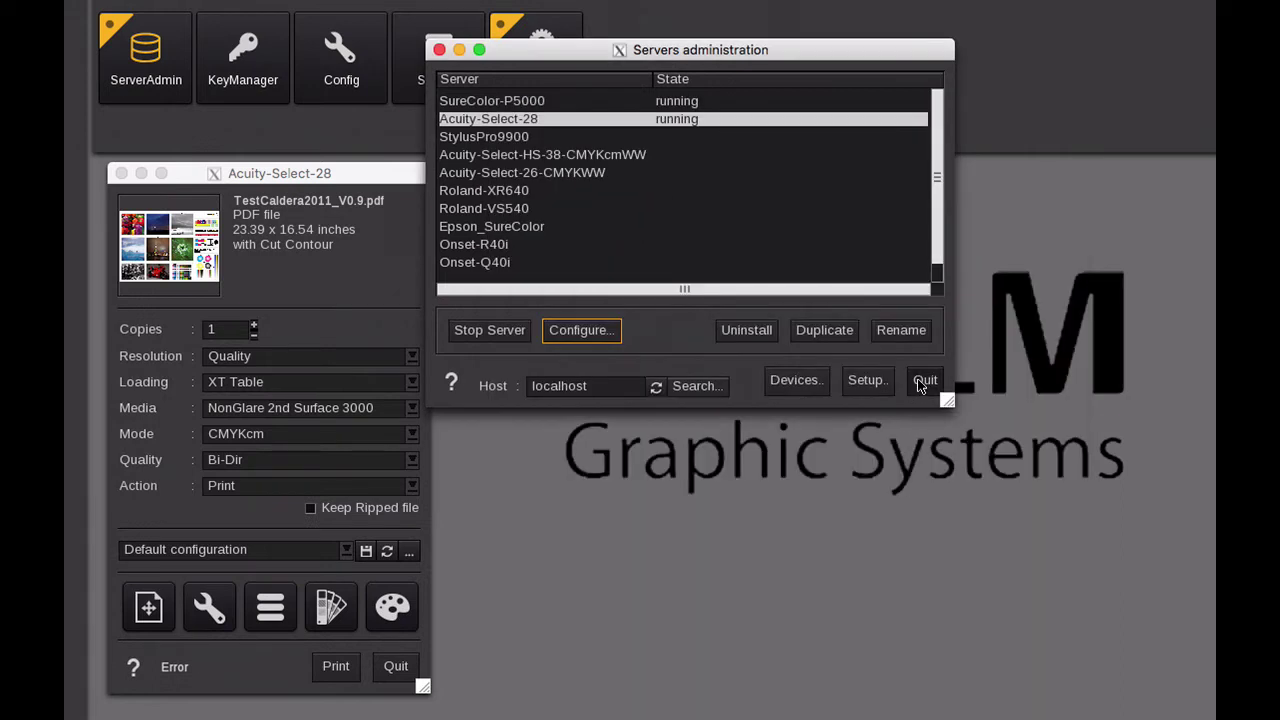
pyautogui.click(923, 374)
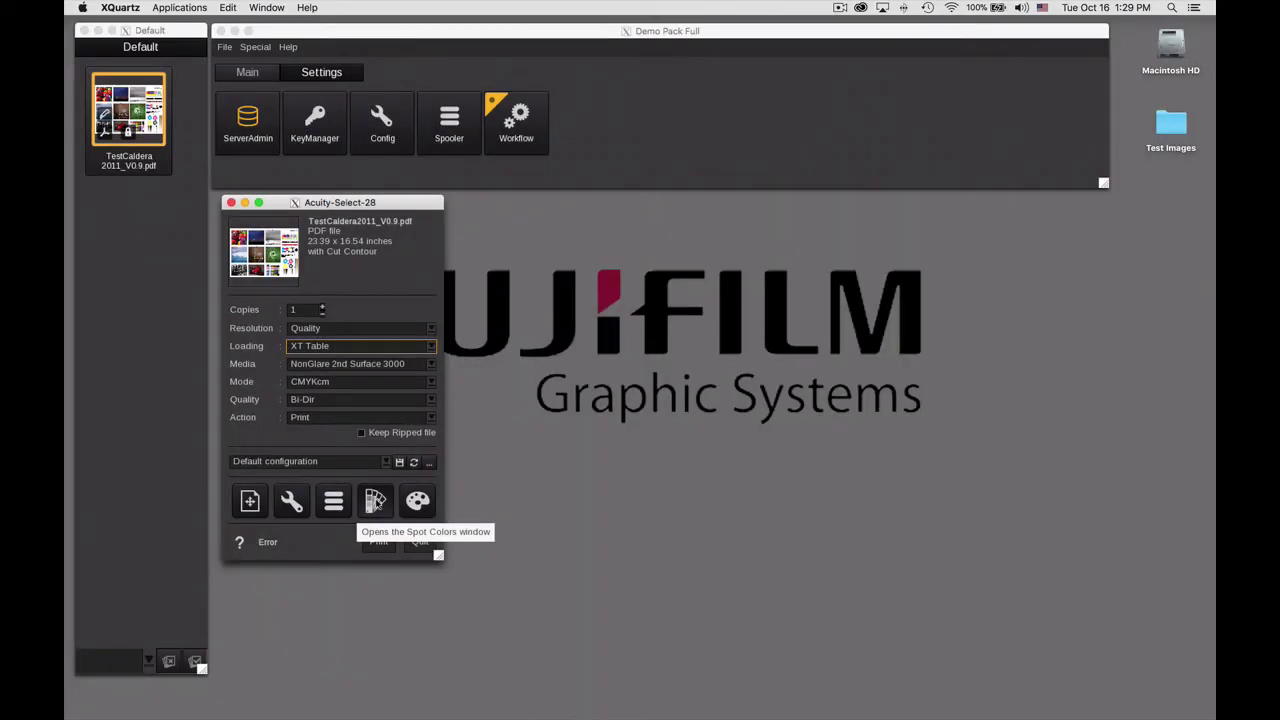
# Step: In Page Setup's Colors tab, enable color corrections and settle on Primaries Corrections with CMYK at 0
pyautogui.click(250, 501)
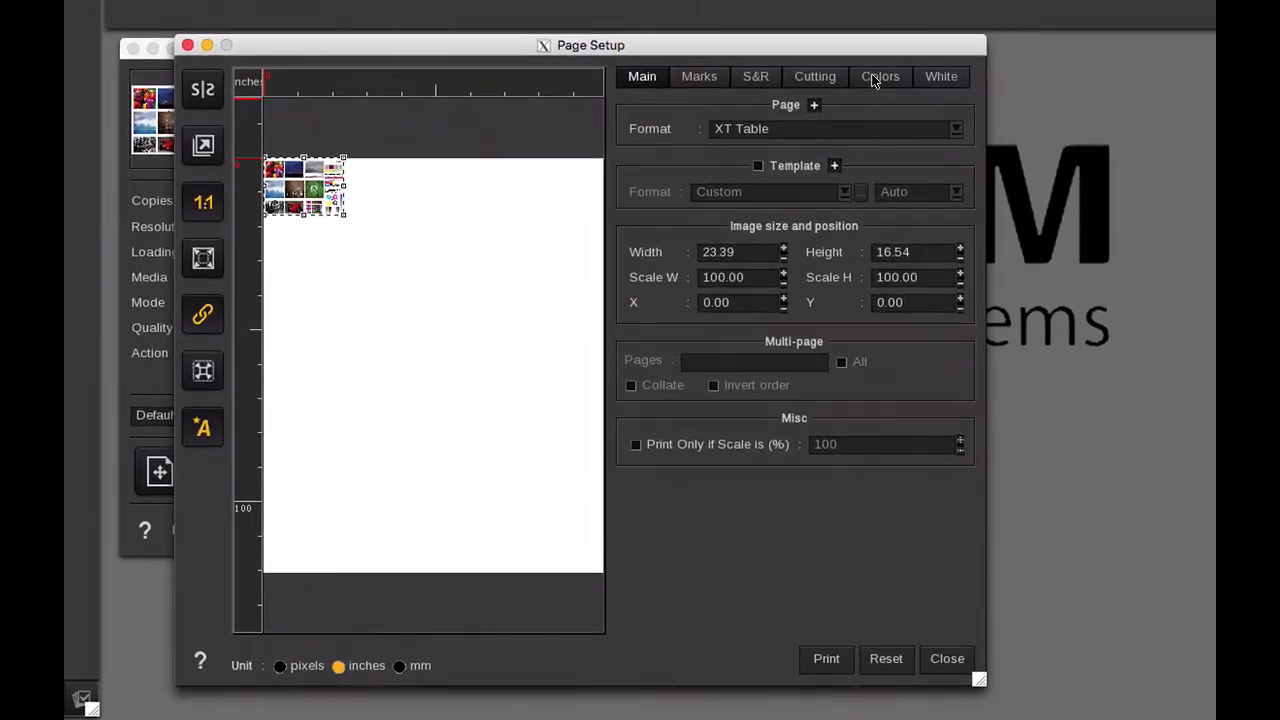
pyautogui.click(873, 80)
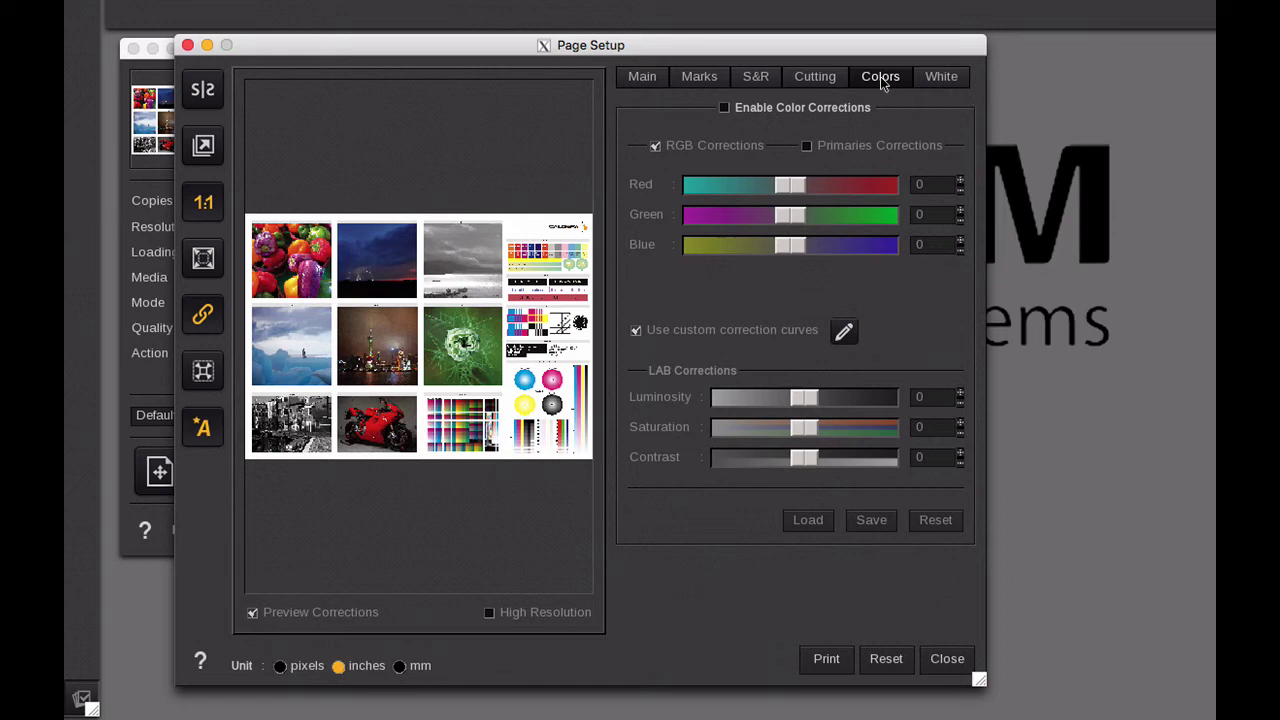
pyautogui.click(725, 108)
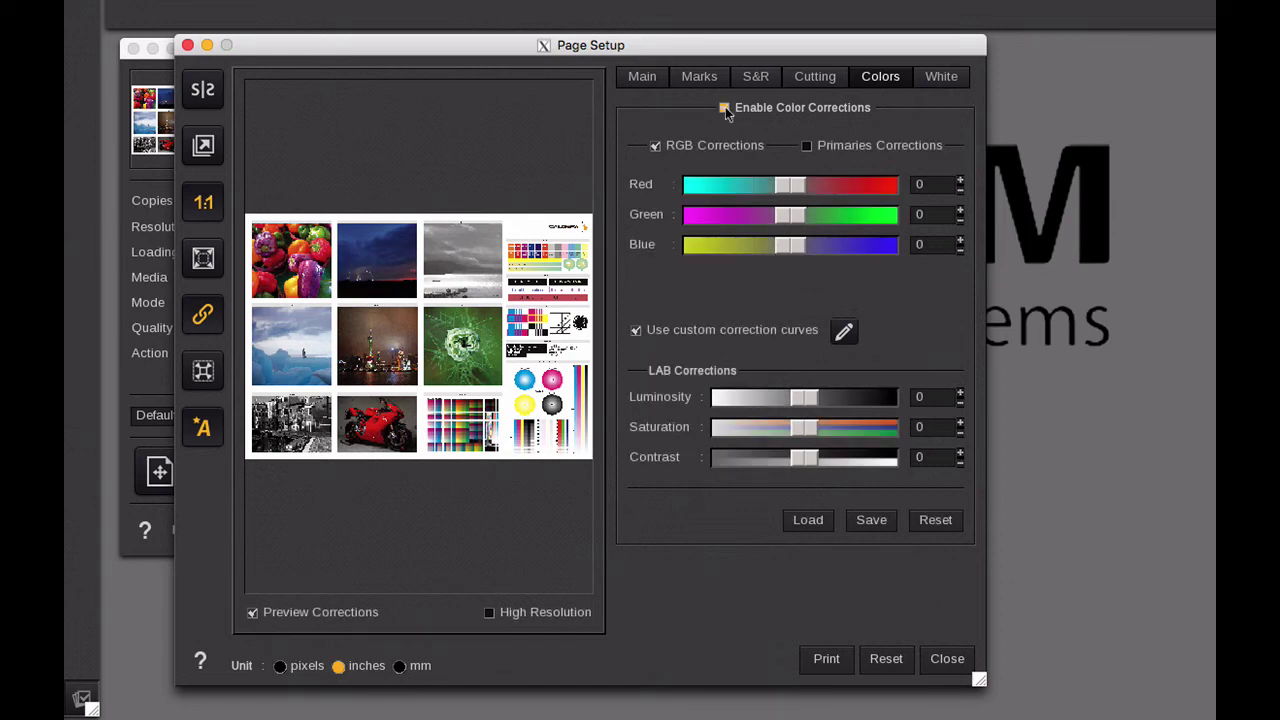
pyautogui.click(807, 146)
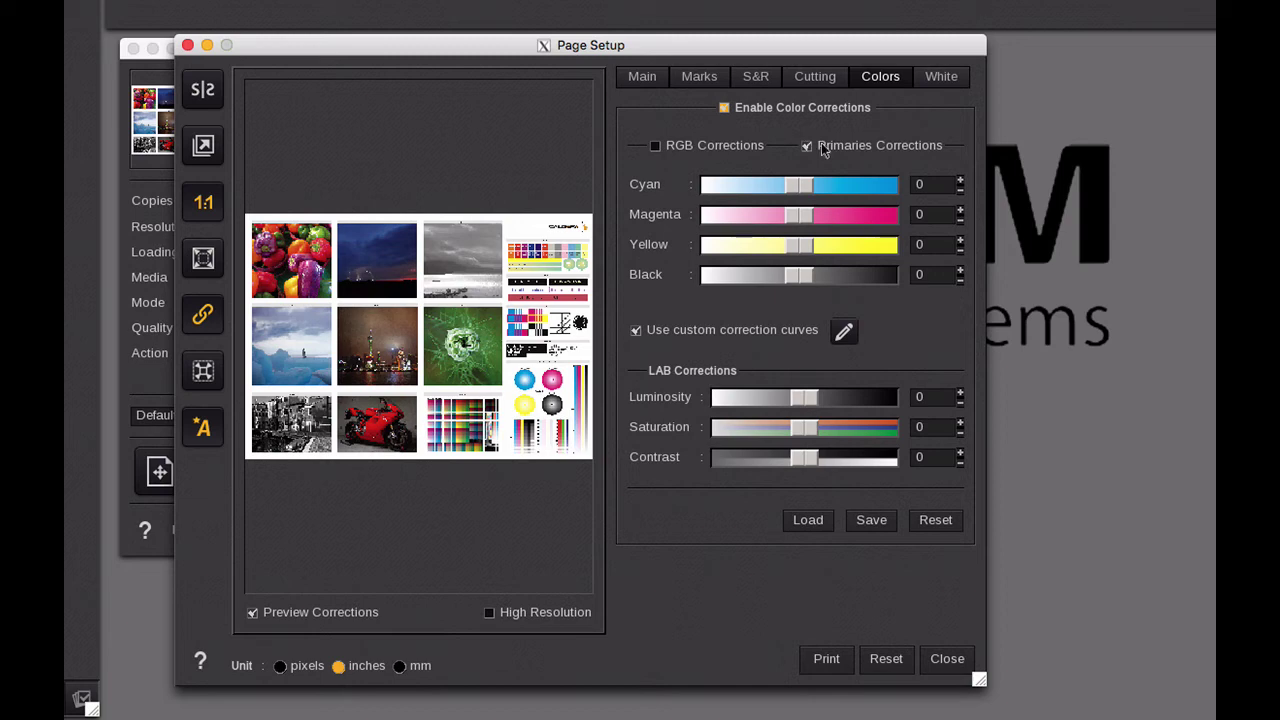
pyautogui.click(655, 146)
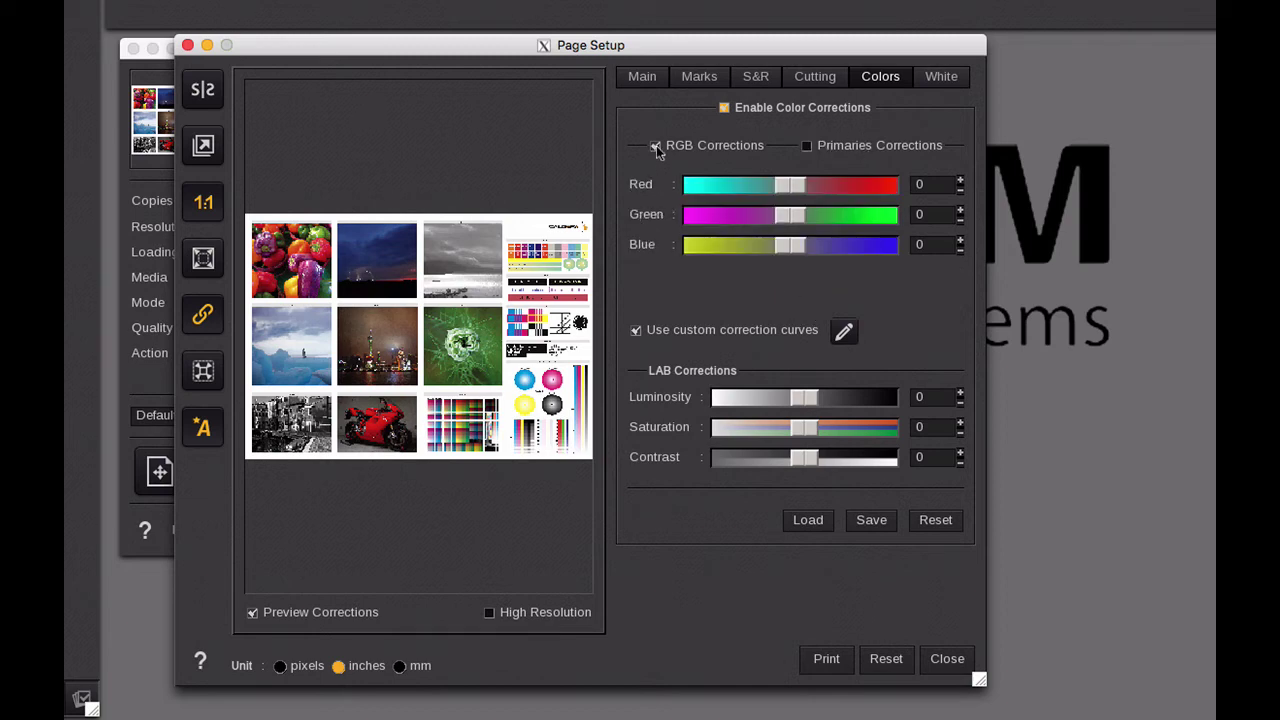
pyautogui.click(807, 147)
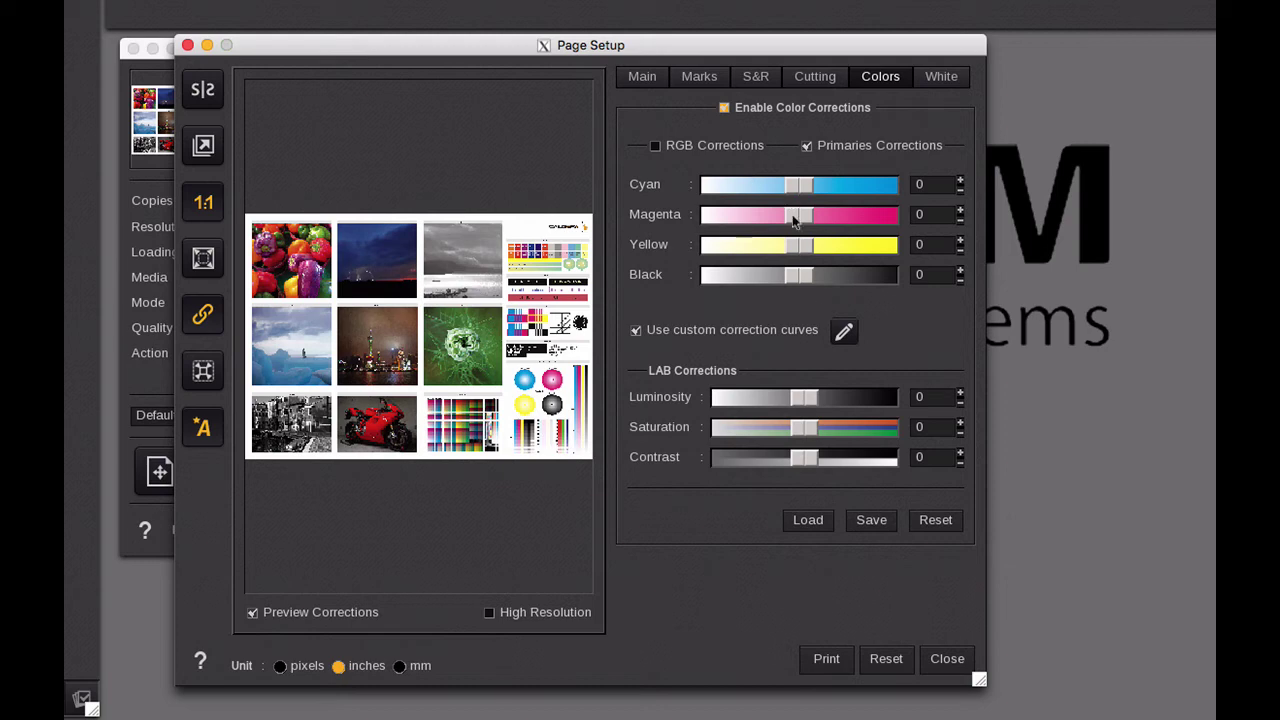
# Step: Try adding magenta and changing luminosity, then reset all corrections to 0
pyautogui.moveTo(793, 218); pyautogui.dragTo(840, 216)
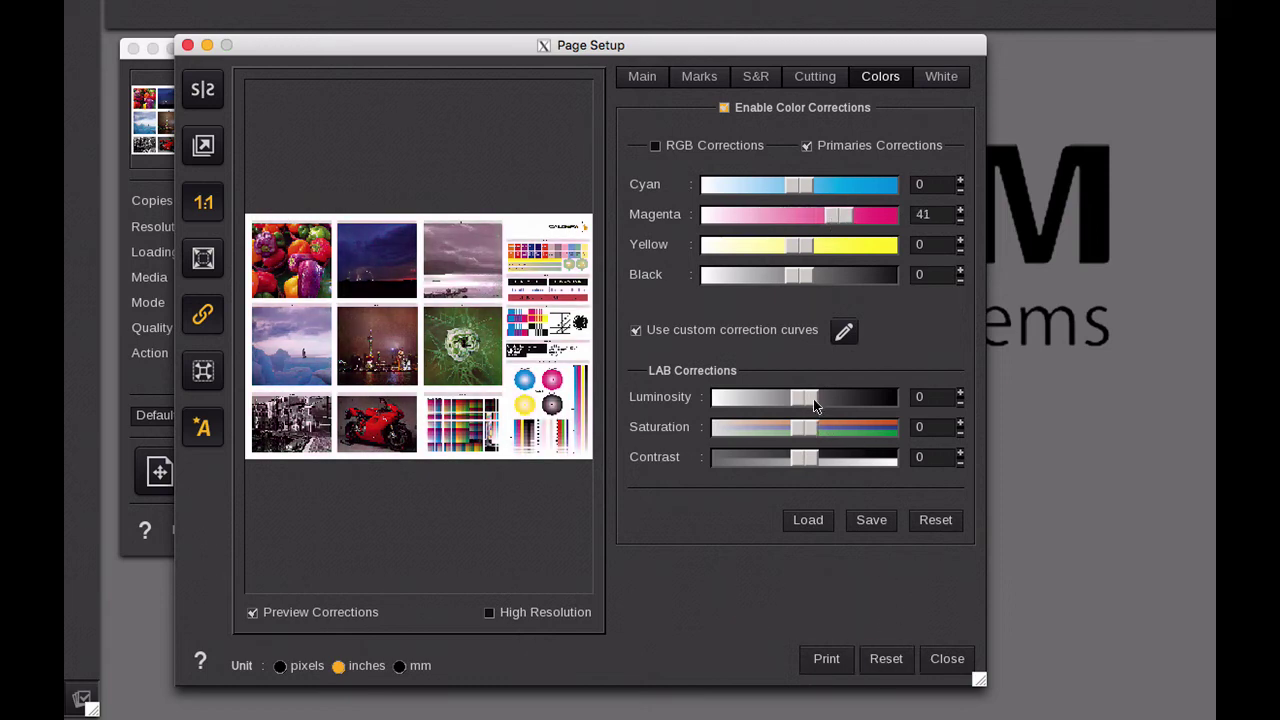
pyautogui.moveTo(806, 398)
pyautogui.mouseDown()
pyautogui.moveTo(784, 399)
pyautogui.moveTo(838, 408)
pyautogui.moveTo(766, 400)
pyautogui.moveTo(793, 400)
pyautogui.mouseUp()
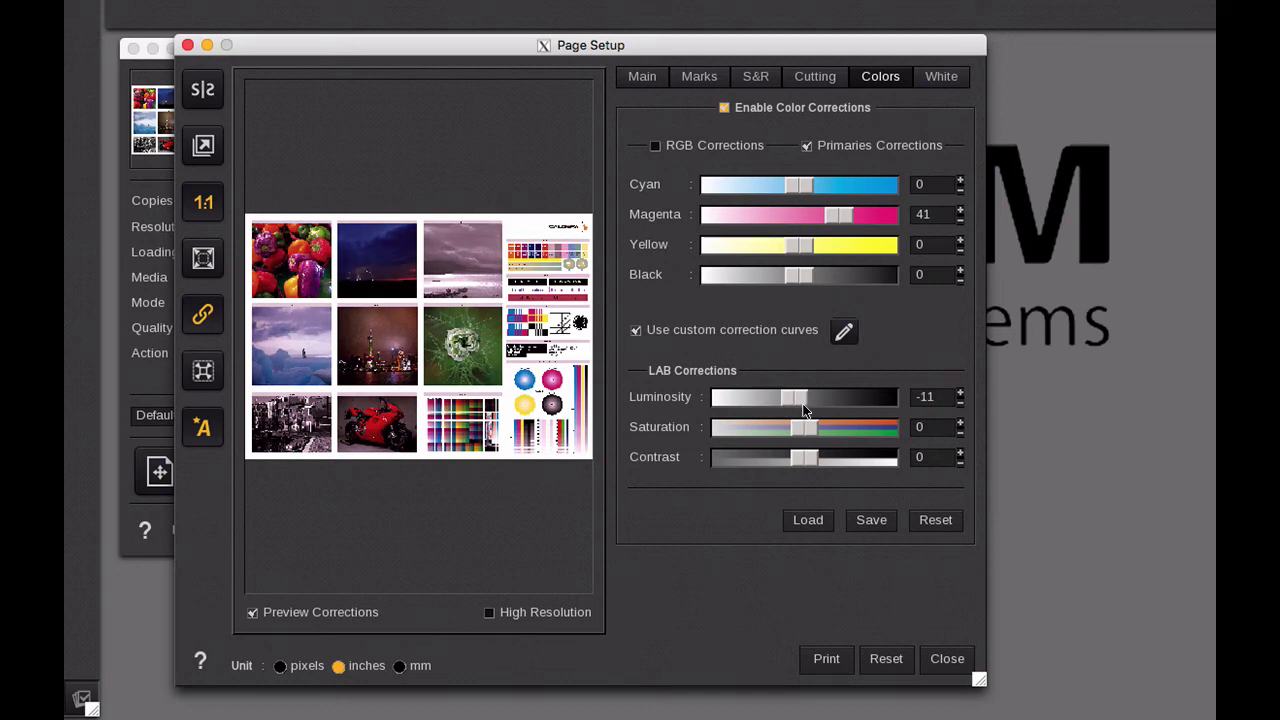
pyautogui.click(935, 520)
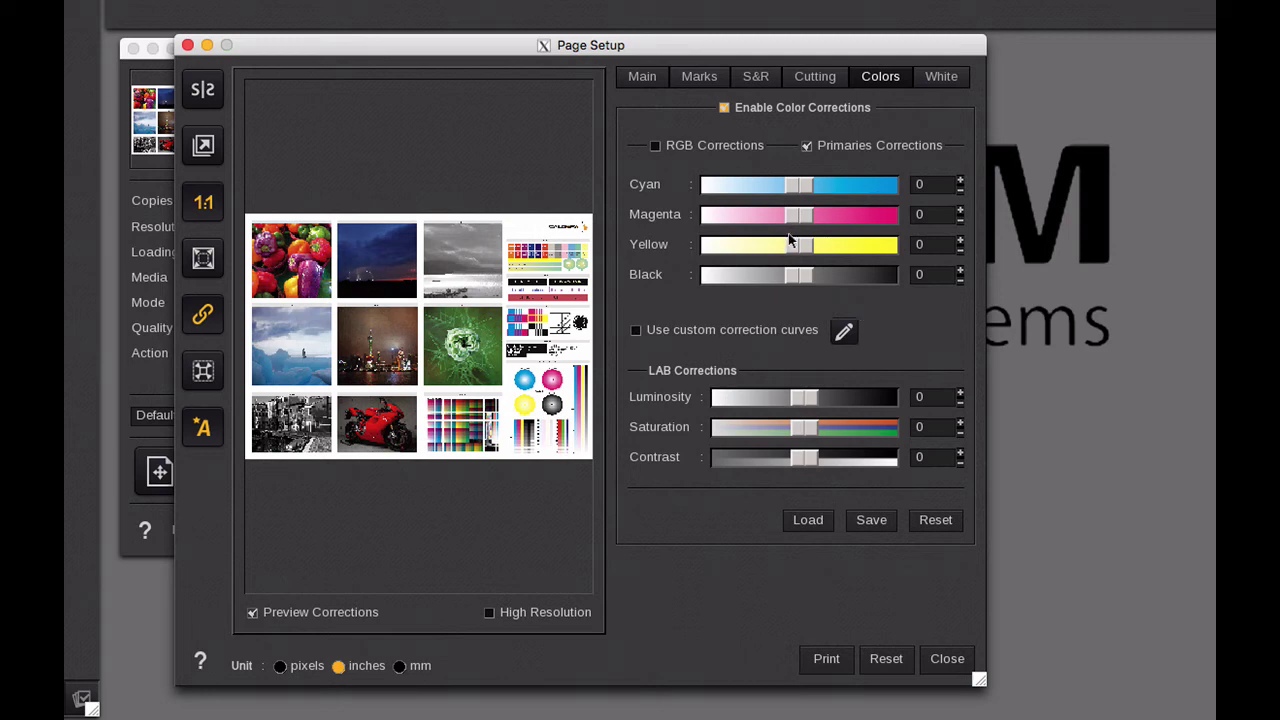
# Step: Try less yellow and saturation 30, reset again, and enable custom correction curves
pyautogui.moveTo(799, 246)
pyautogui.mouseDown()
pyautogui.moveTo(741, 252)
pyautogui.moveTo(841, 248)
pyautogui.moveTo(760, 248)
pyautogui.moveTo(826, 247)
pyautogui.moveTo(806, 260)
pyautogui.mouseUp()
pyautogui.moveTo(806, 428); pyautogui.dragTo(810, 463)
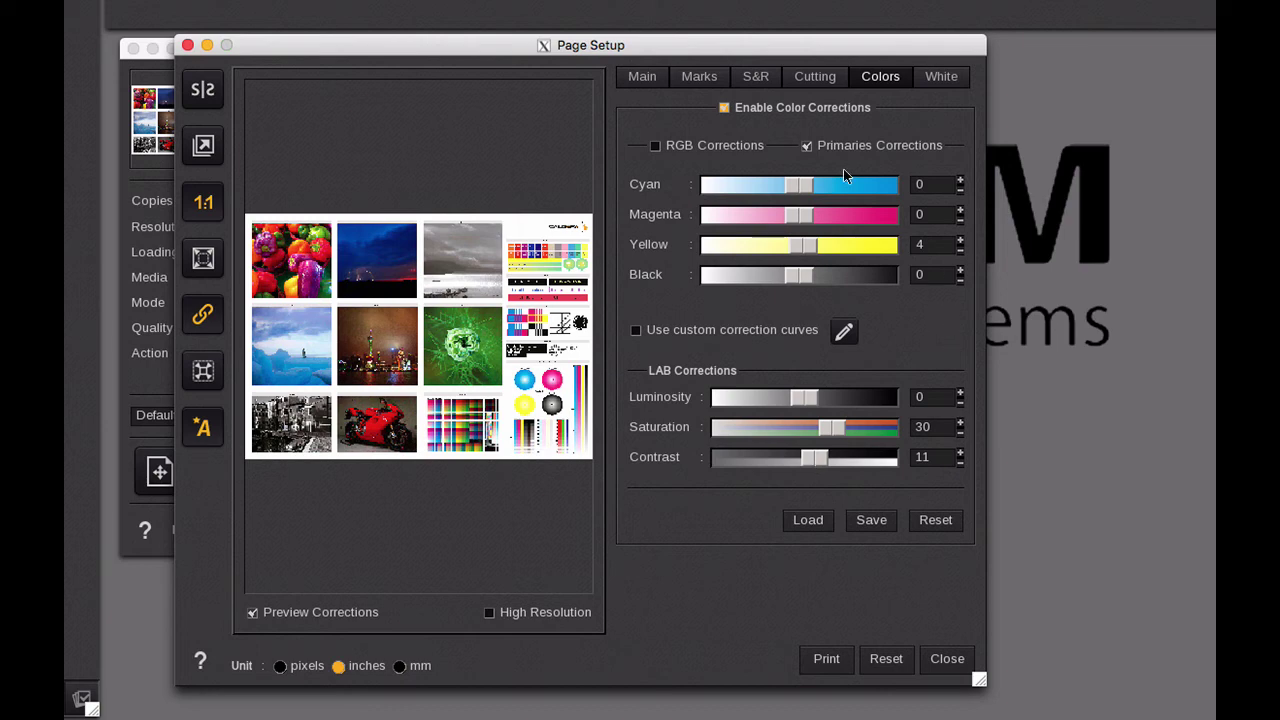
pyautogui.click(936, 520)
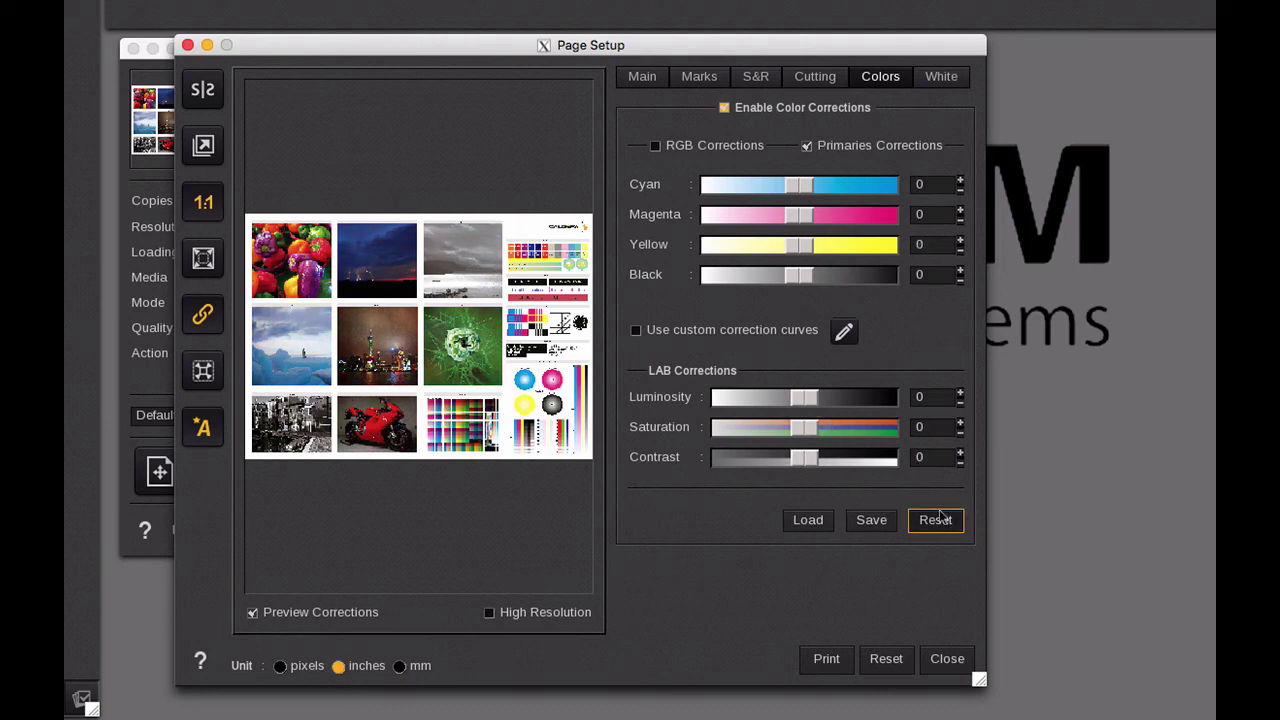
pyautogui.click(637, 331)
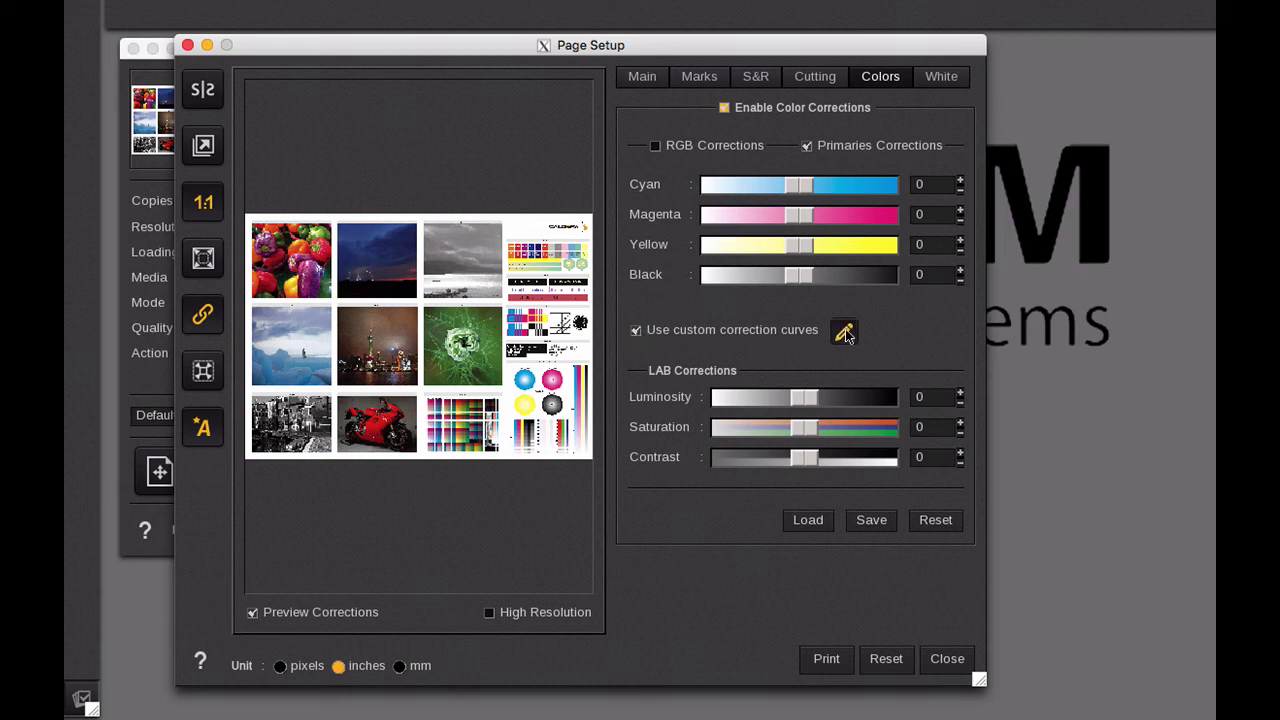
# Step: Open the Curves editor and set it to 5 control points per curve
pyautogui.click(845, 332)
pyautogui.click(1008, 113)
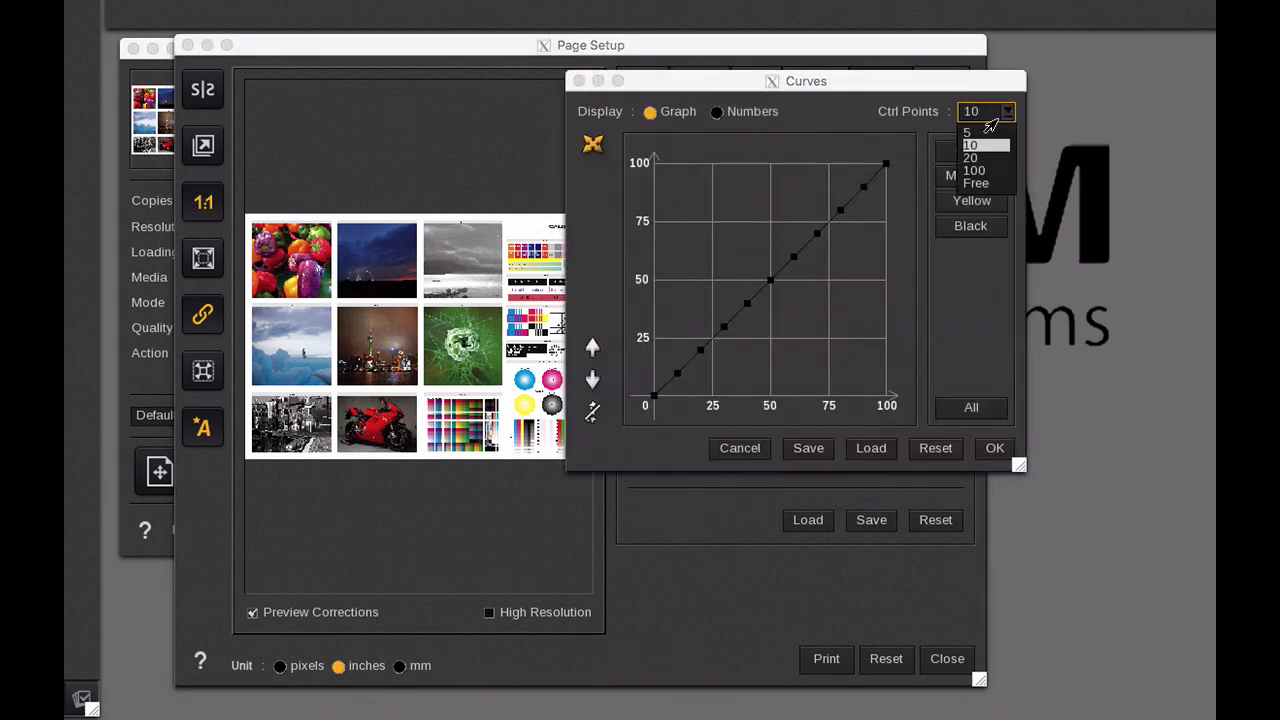
pyautogui.click(976, 133)
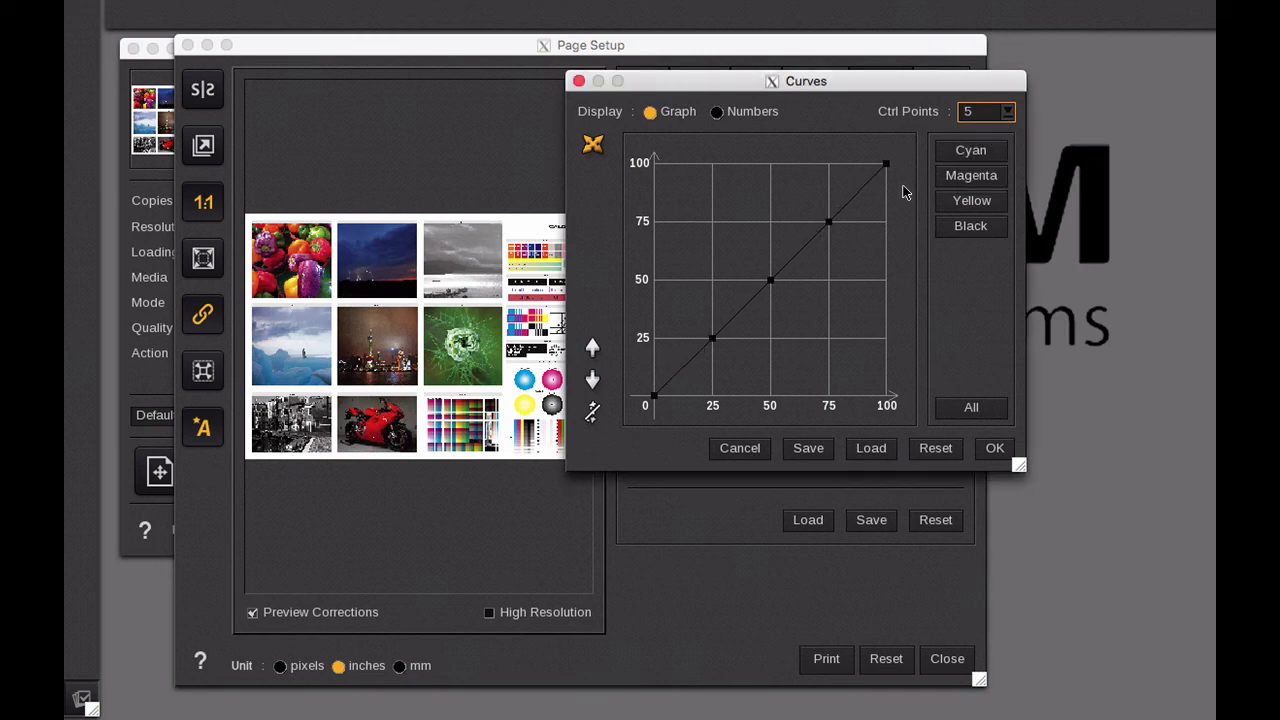
# Step: Lower the Magenta curve's 50 and 75 points as a trial, then reset it to straight
pyautogui.click(971, 178)
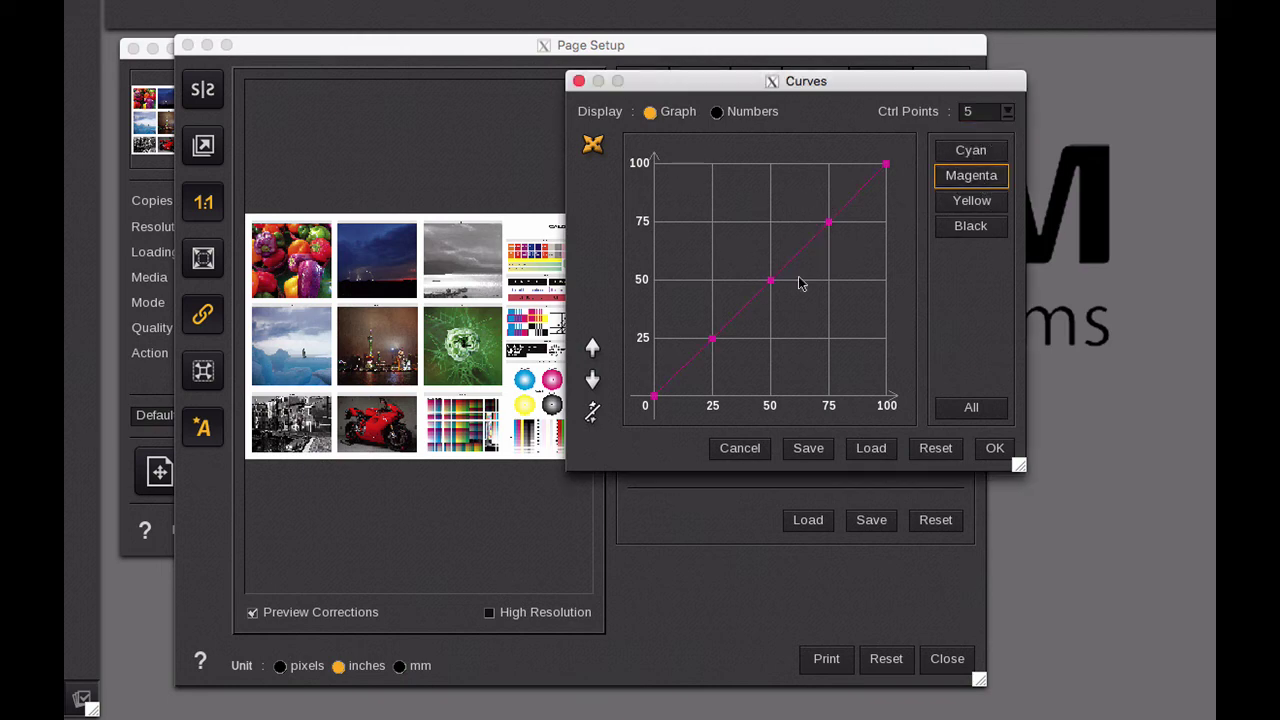
pyautogui.moveTo(836, 231); pyautogui.dragTo(837, 240)
pyautogui.moveTo(777, 286); pyautogui.dragTo(780, 297)
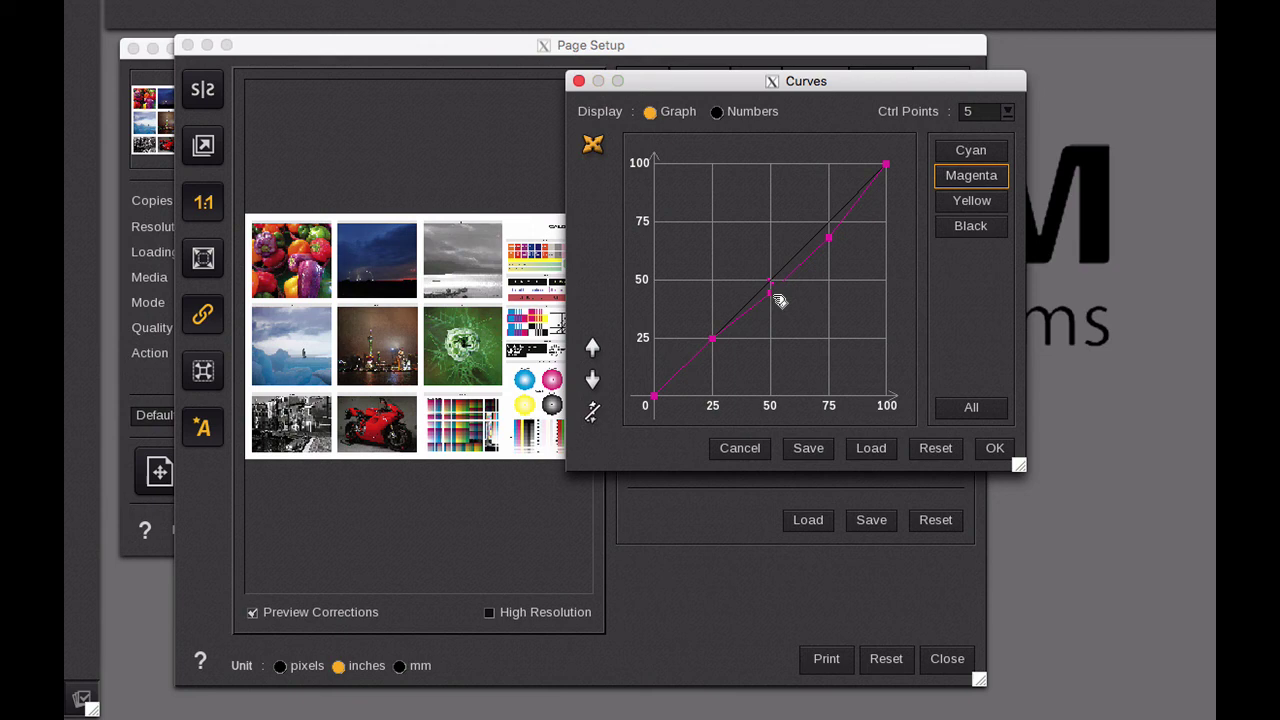
pyautogui.moveTo(837, 240); pyautogui.dragTo(851, 262)
pyautogui.moveTo(771, 296); pyautogui.dragTo(771, 299)
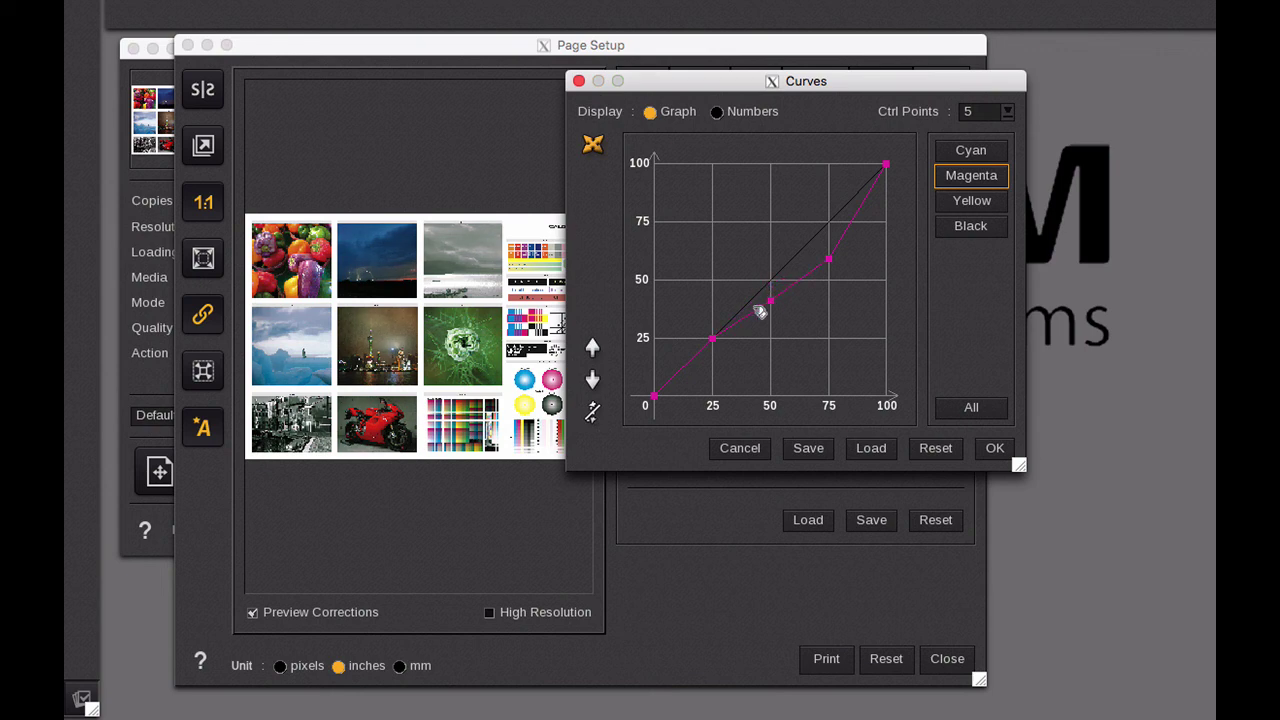
pyautogui.click(936, 448)
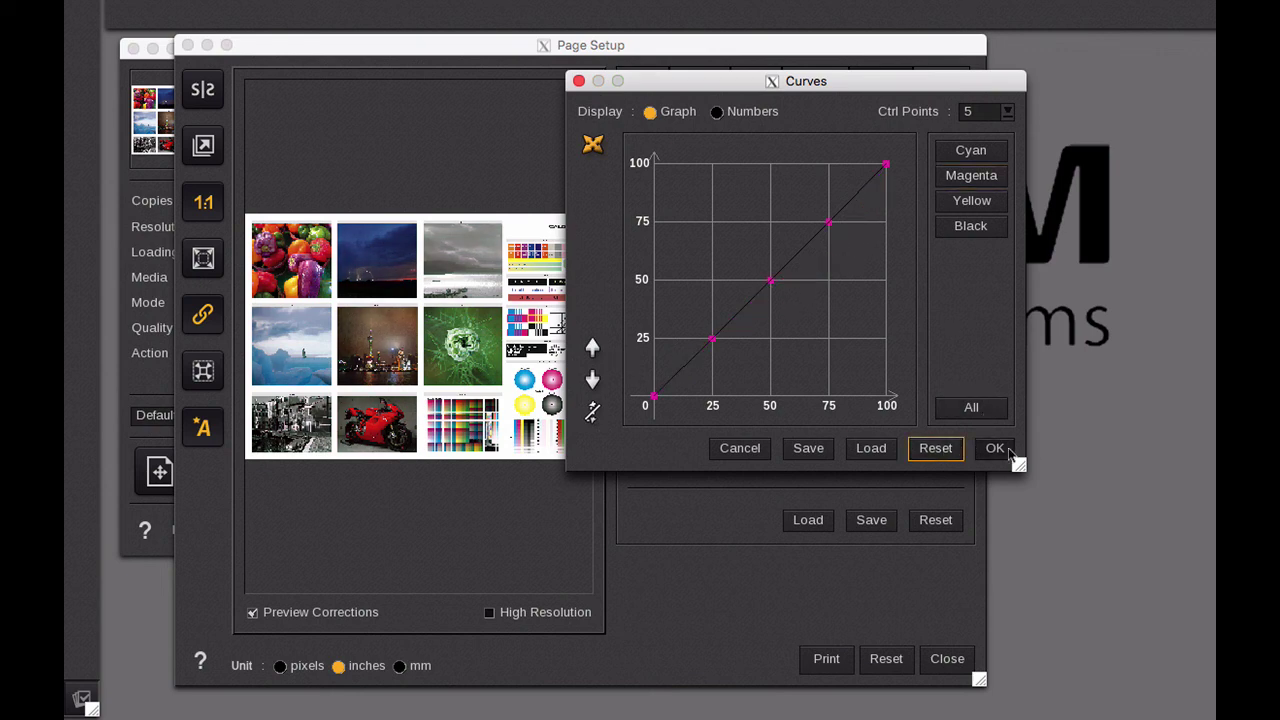
# Step: Switch the curves to numeric display and enter 23 for Cyan at the 25 point
pyautogui.click(717, 112)
pyautogui.click(733, 166)
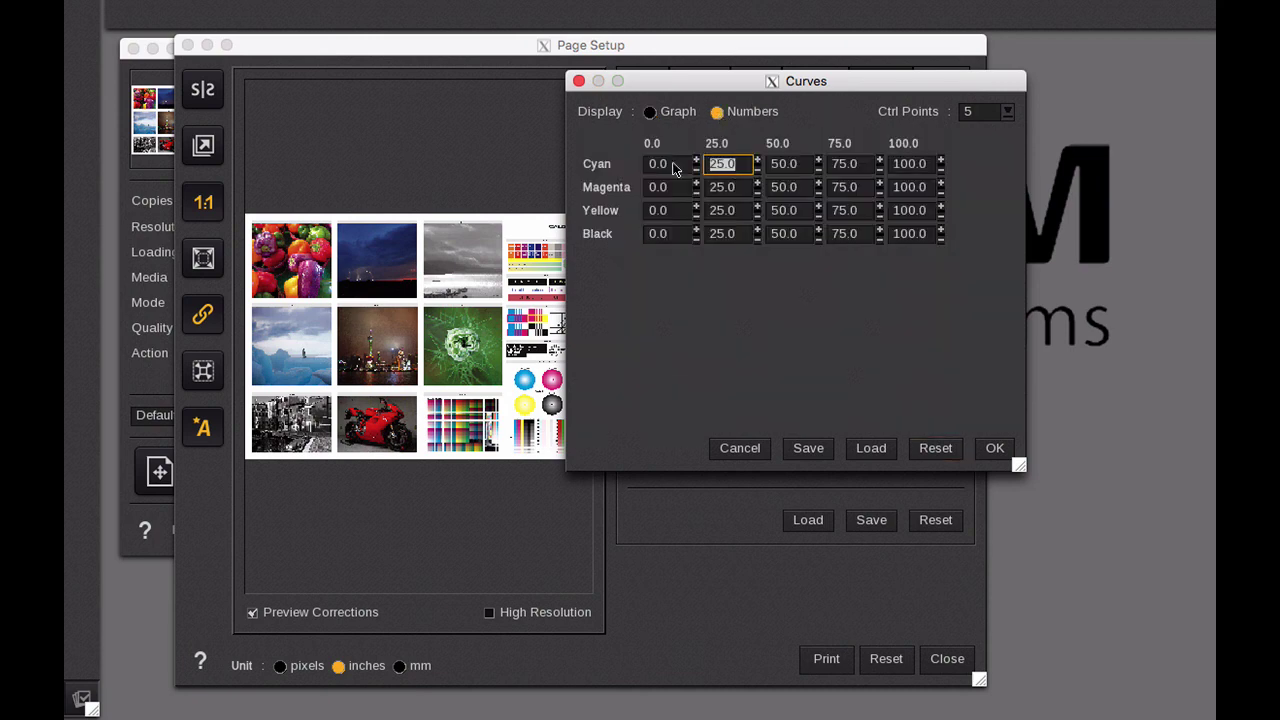
pyautogui.write('23')
pyautogui.press('Tab')
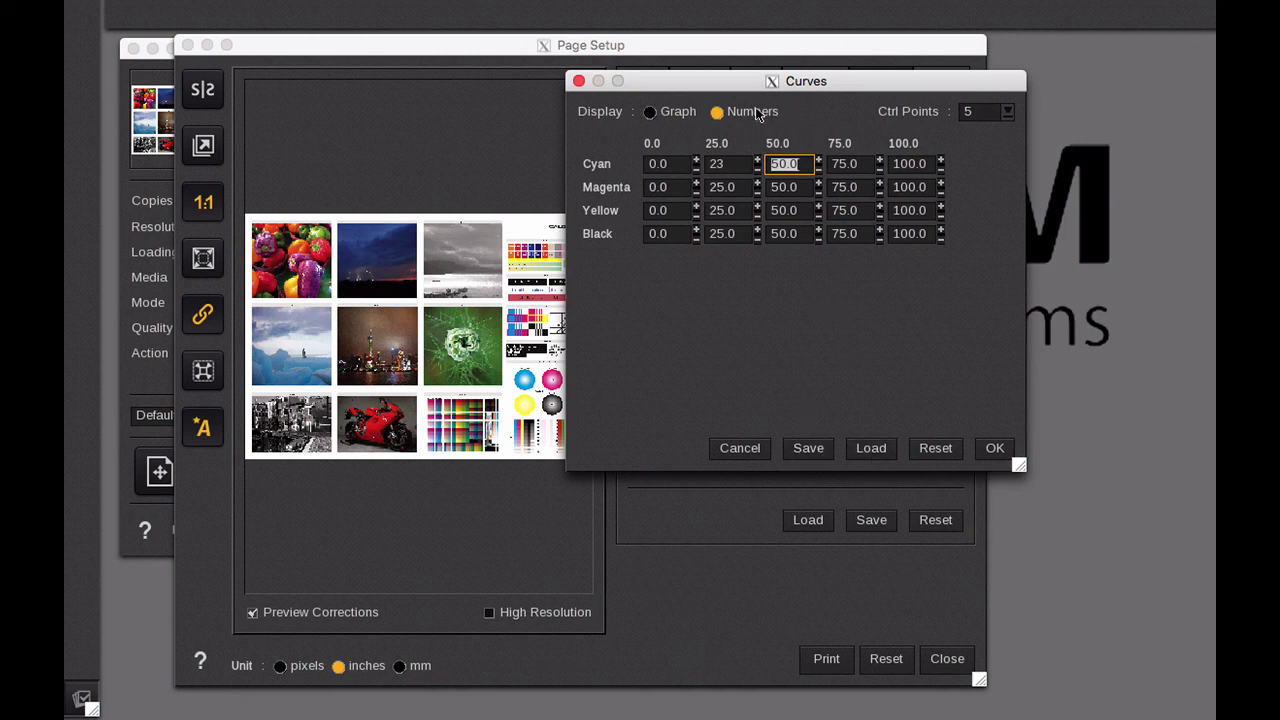
# Step: Toggle to Graph and back to Numbers, then retype the Cyan 25 value as 14
pyautogui.click(650, 112)
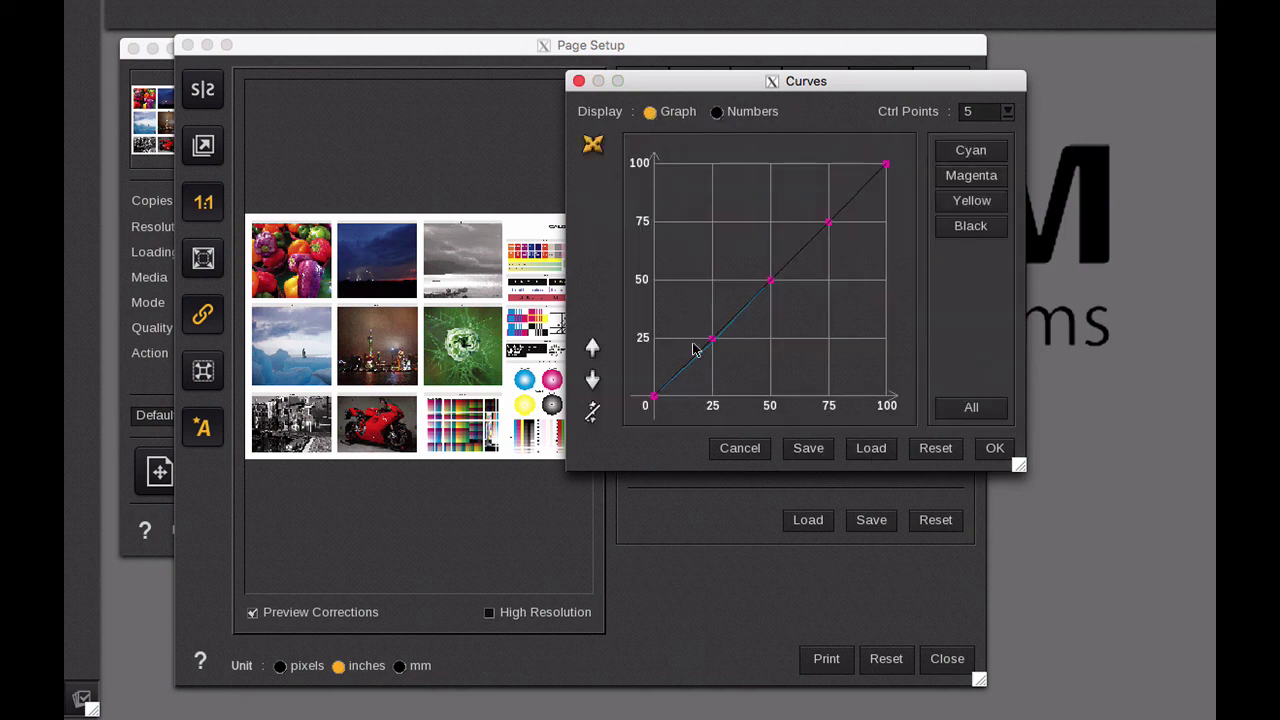
pyautogui.click(717, 112)
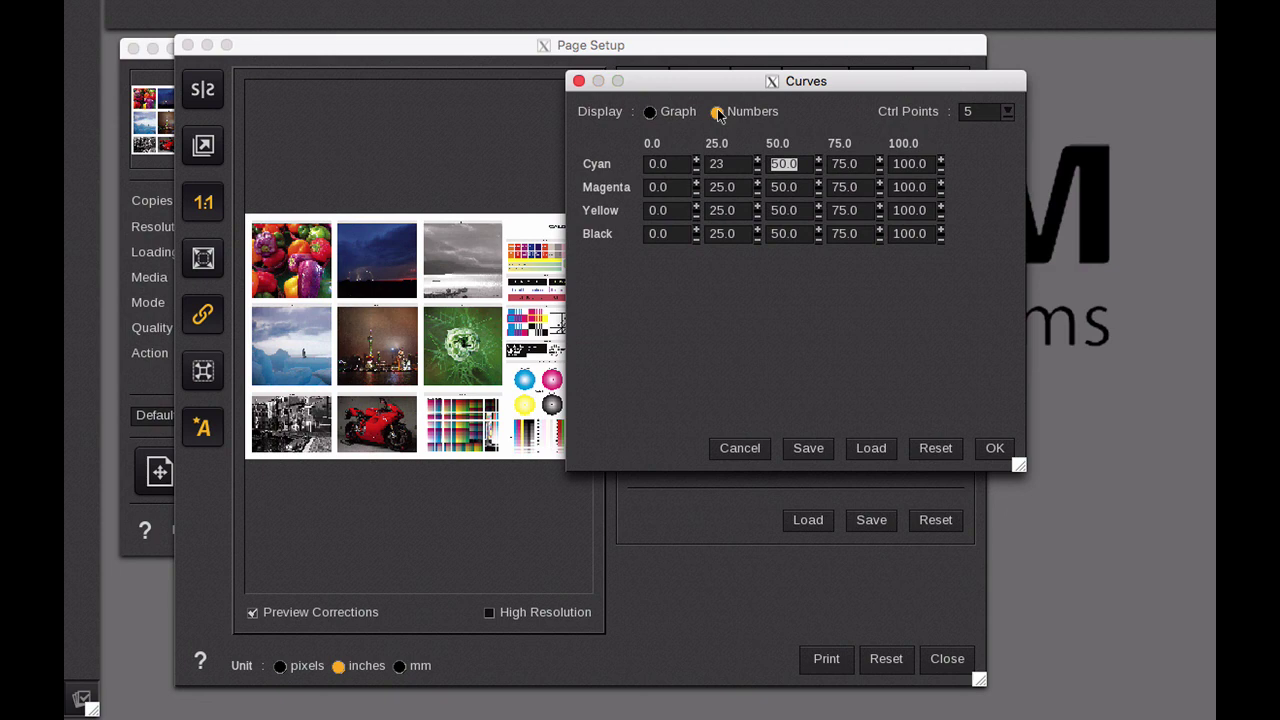
pyautogui.click(740, 168)
pyautogui.write('14')
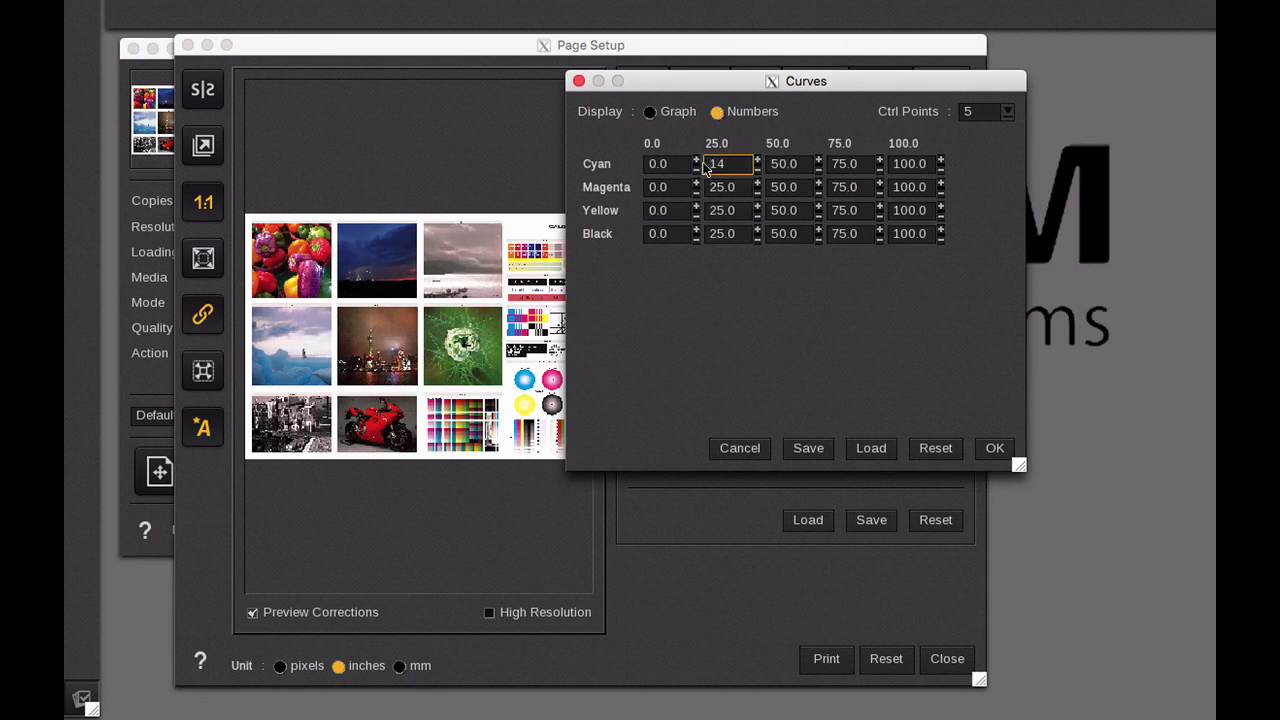